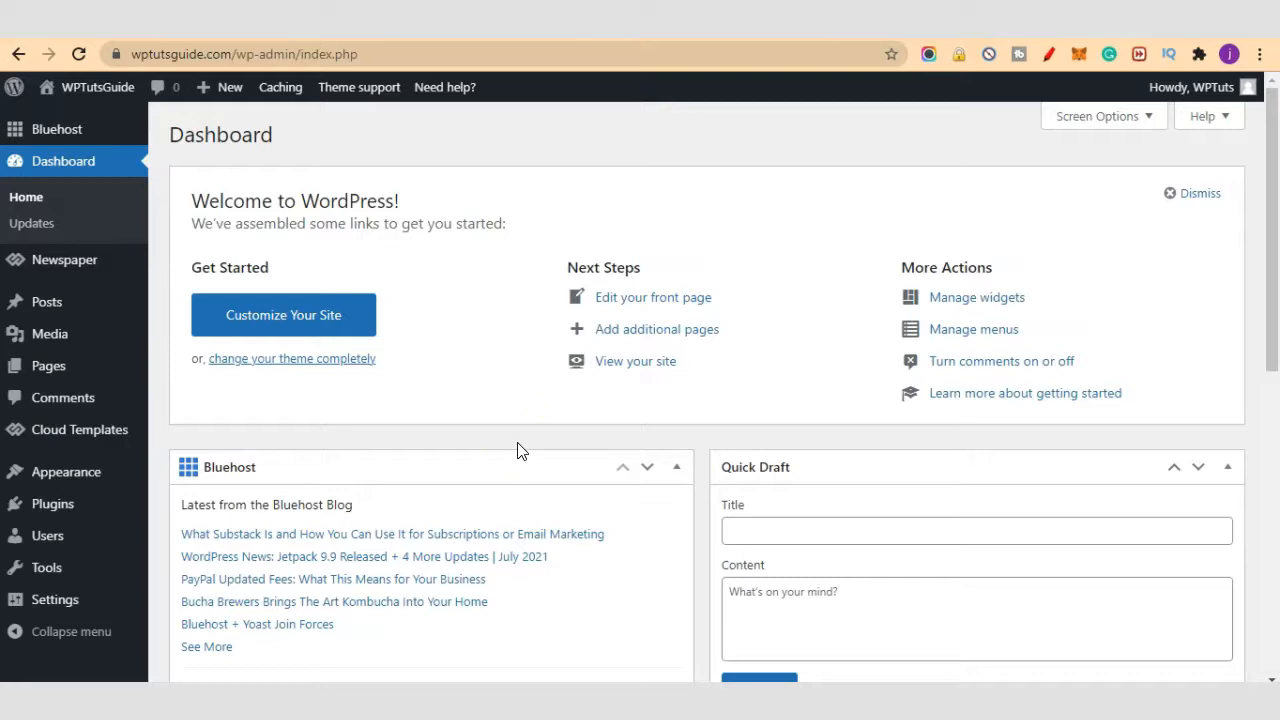
{"action": "left_click", "coordinate": [511, 409]}
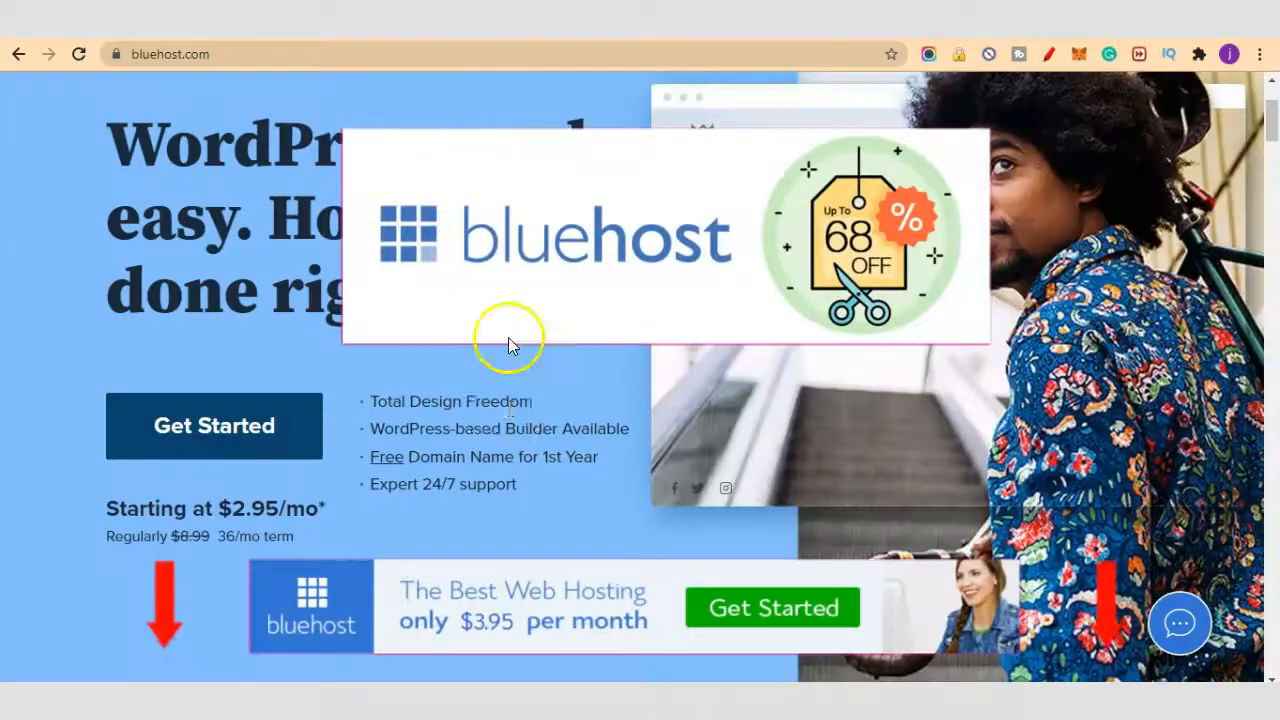
- Compare the Bluehost shared hosting plans and select the Plus plan with the 36-month term
{"action": "scroll", "coordinate": [510, 409], "scroll_direction": "down", "scroll_amount": 2}
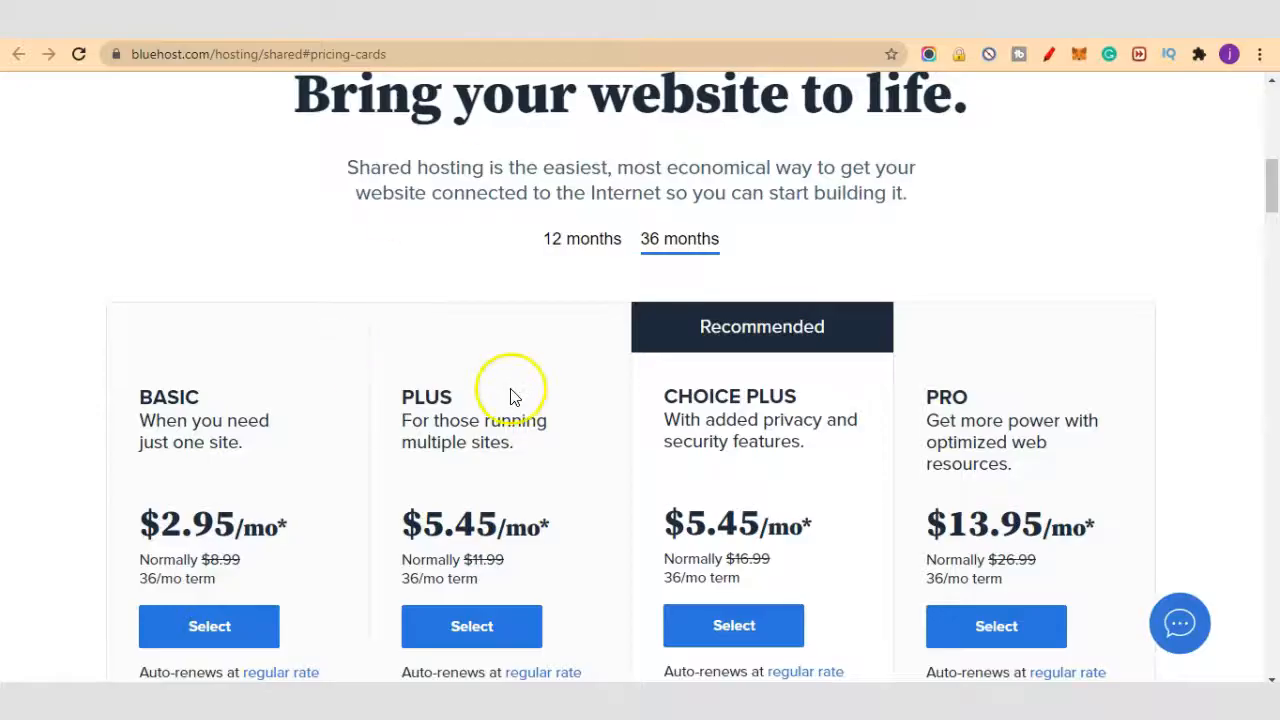
{"action": "scroll", "coordinate": [514, 449], "scroll_direction": "down", "scroll_amount": 1}
{"action": "scroll", "coordinate": [506, 463], "scroll_direction": "up", "scroll_amount": 3}
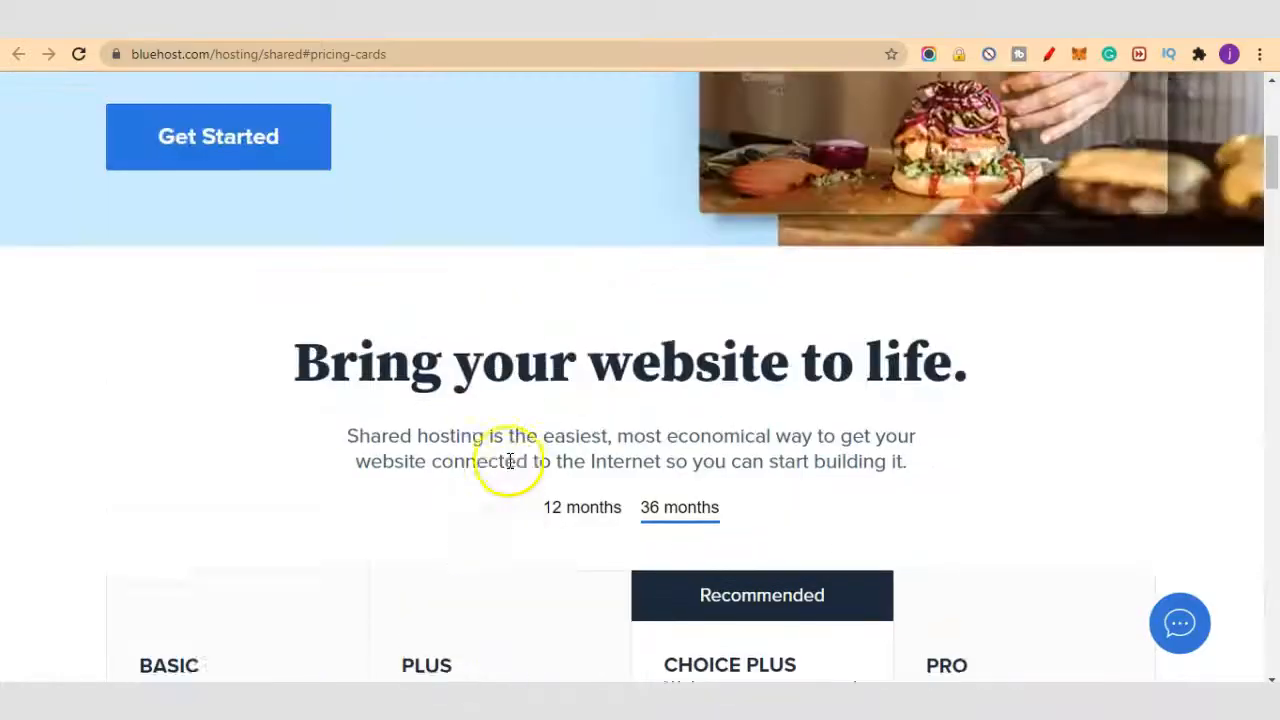
{"action": "scroll", "coordinate": [510, 461], "scroll_direction": "down", "scroll_amount": 4}
{"action": "scroll", "coordinate": [505, 450], "scroll_direction": "down", "scroll_amount": 1}
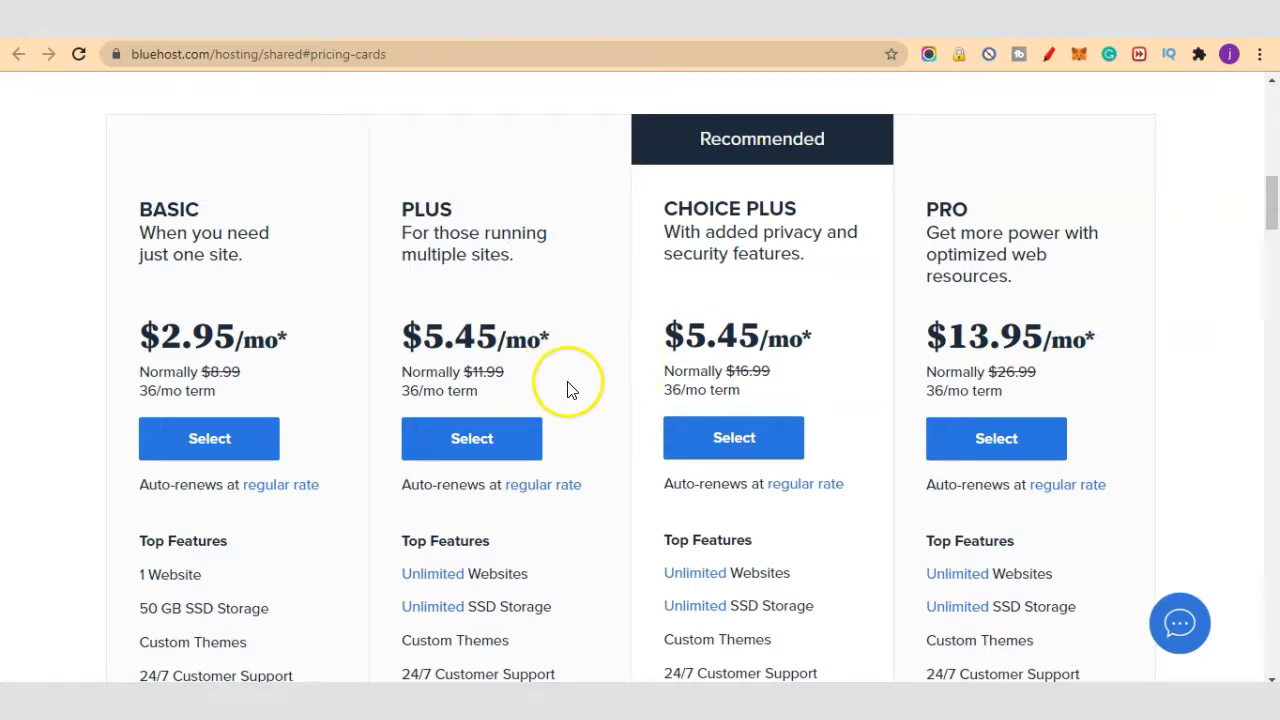
{"action": "scroll", "coordinate": [569, 389], "scroll_direction": "down", "scroll_amount": 1}
{"action": "left_click", "coordinate": [498, 352]}
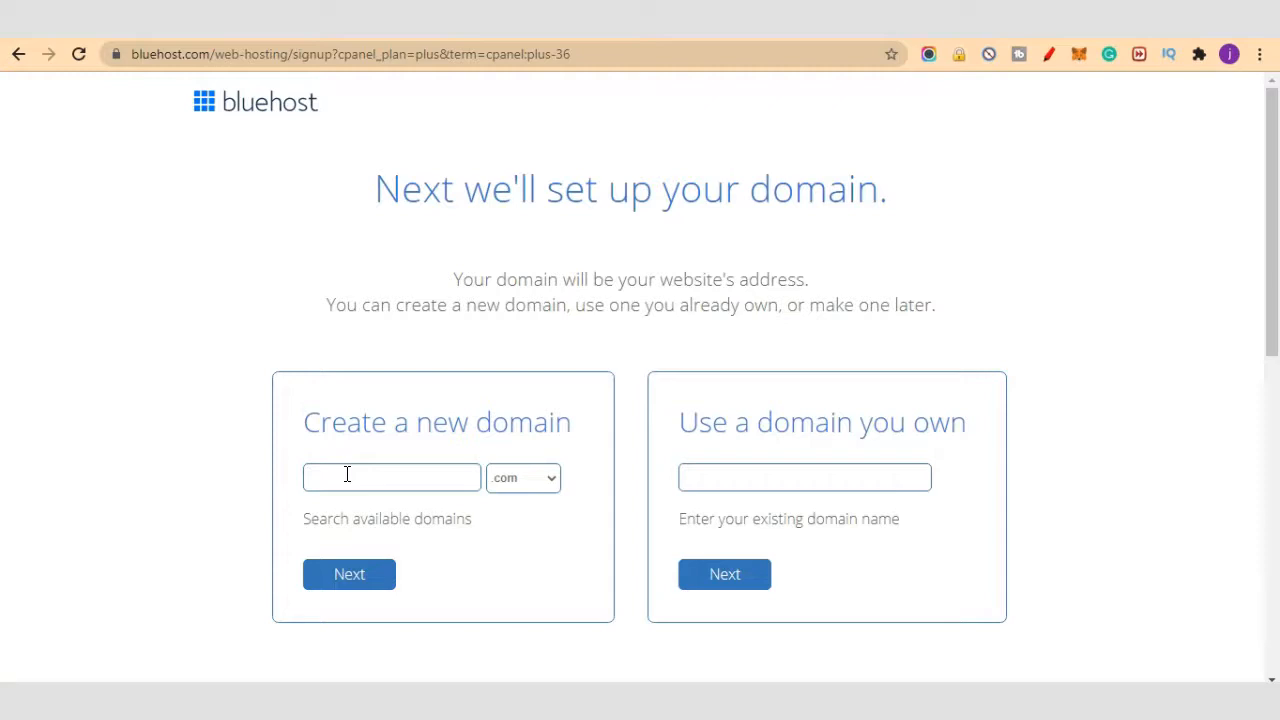
- Search for the new domain gheeks.com and choose the suggested alternative gheeks.tech
{"action": "left_click", "coordinate": [347, 474]}
{"action": "type", "text": "gheeks"}
{"action": "left_click", "coordinate": [347, 575]}
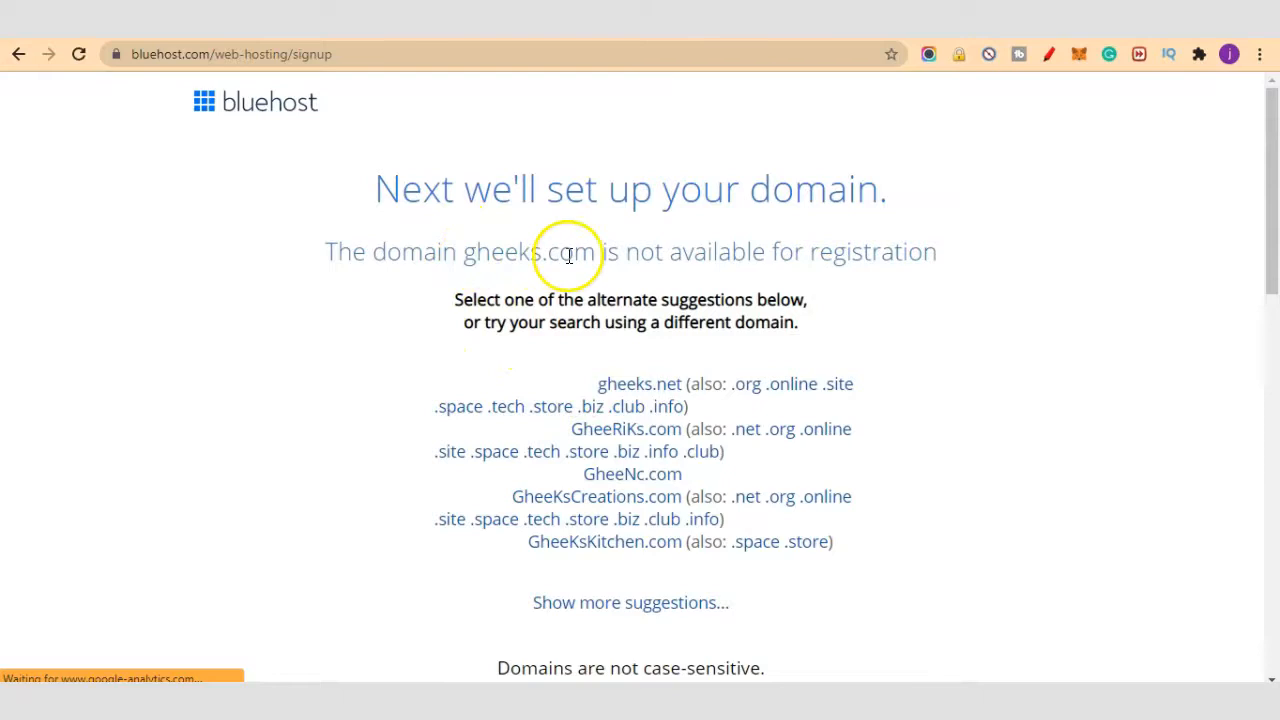
{"action": "scroll", "coordinate": [900, 368], "scroll_direction": "down", "scroll_amount": 1}
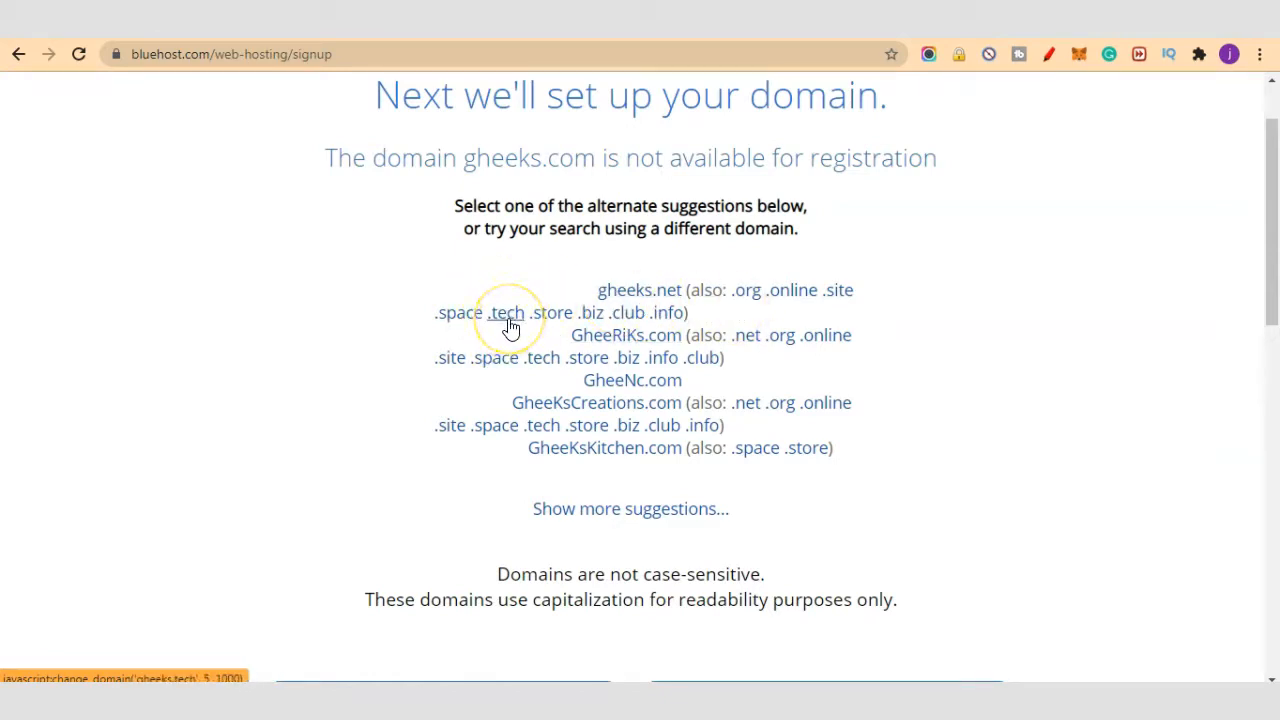
{"action": "left_click", "coordinate": [509, 316]}
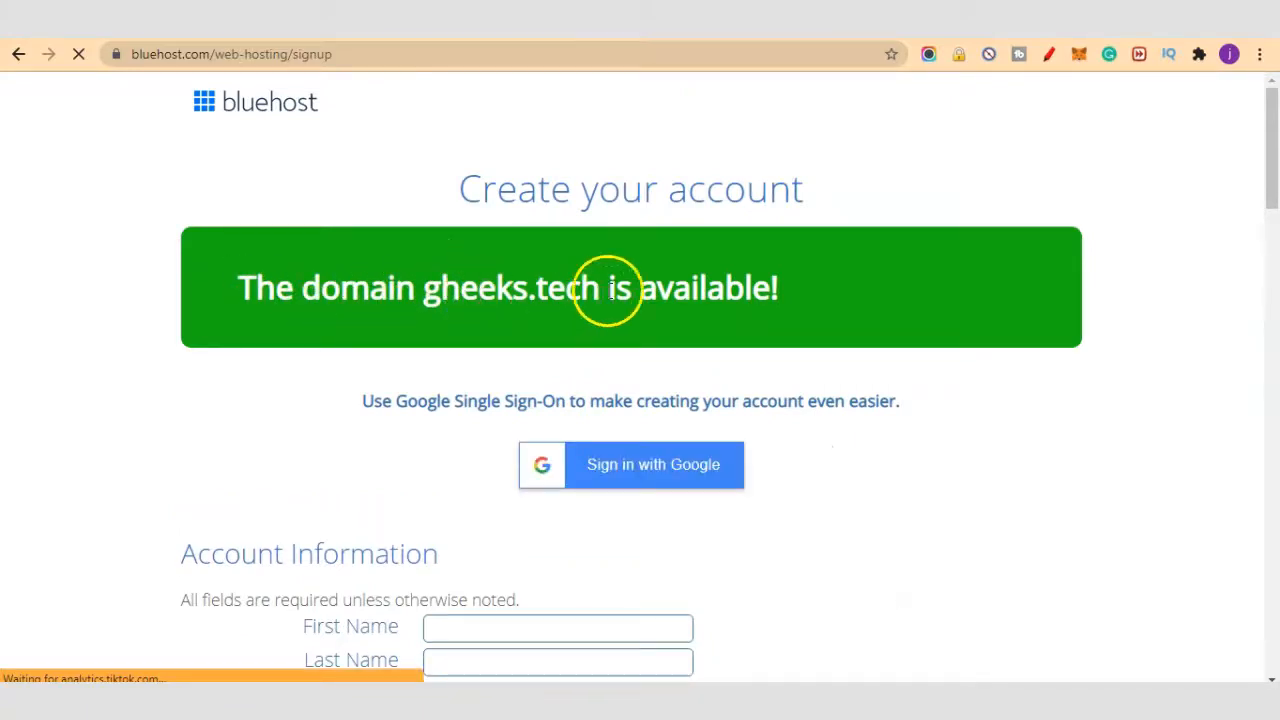
- Review the required account information fields and the term options offered for the account plan
{"action": "scroll", "coordinate": [634, 323], "scroll_direction": "down", "scroll_amount": 5}
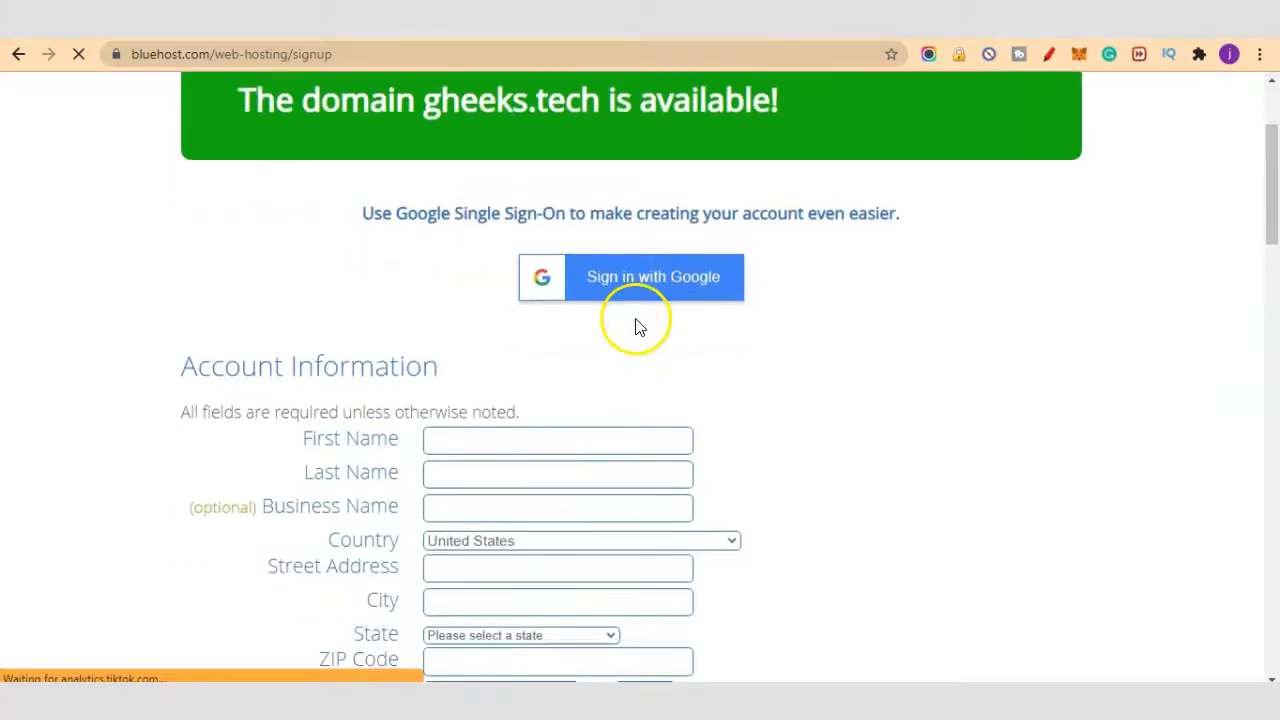
{"action": "scroll", "coordinate": [620, 280], "scroll_direction": "up", "scroll_amount": 1}
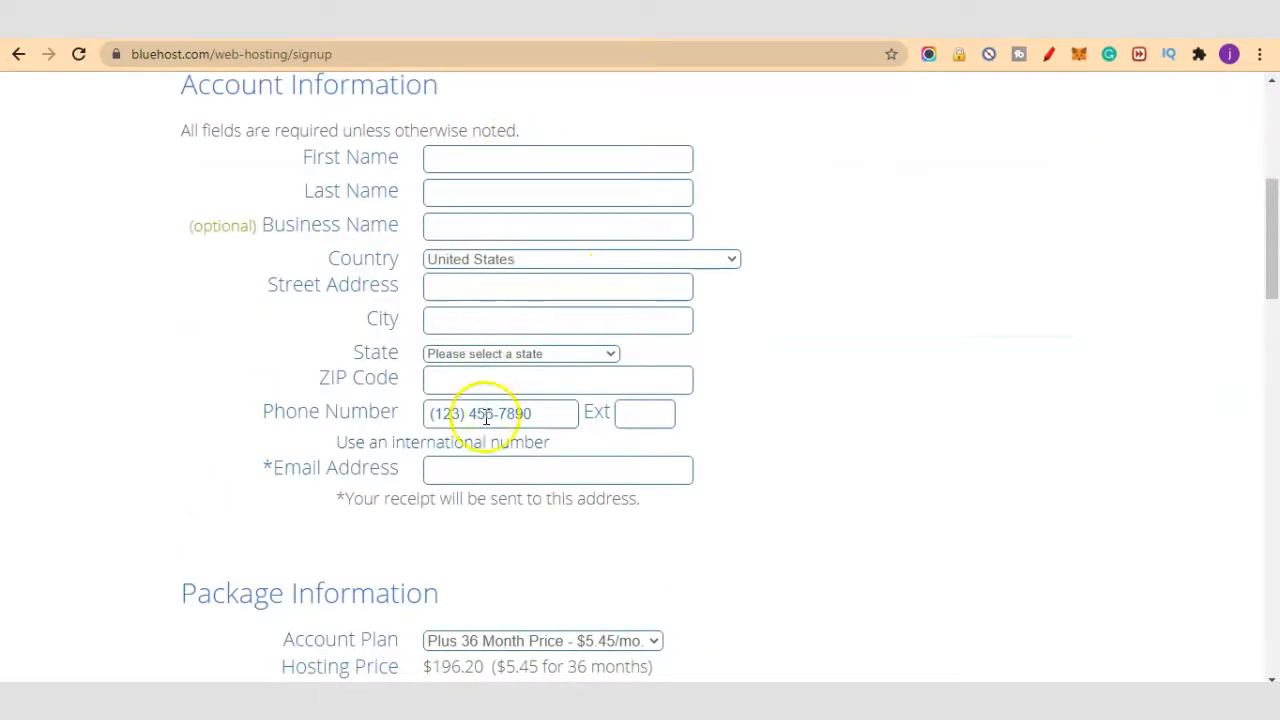
{"action": "scroll", "coordinate": [506, 406], "scroll_direction": "down", "scroll_amount": 4}
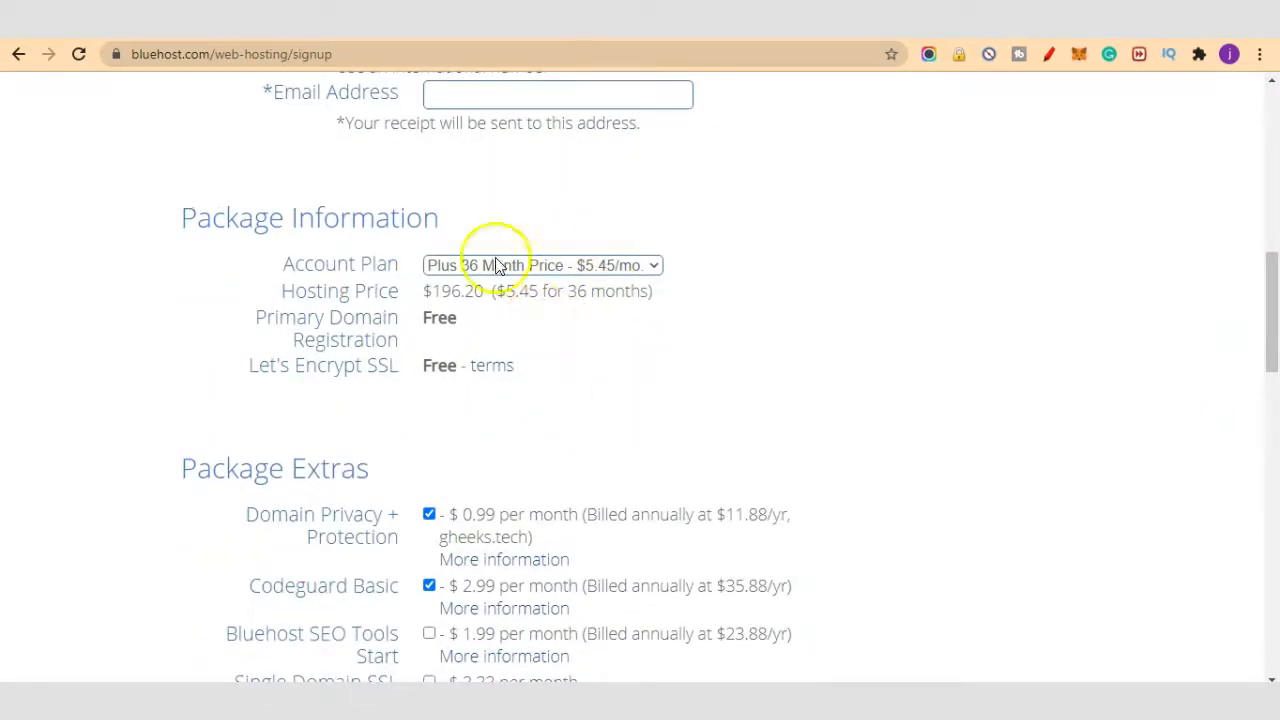
{"action": "left_click", "coordinate": [466, 268]}
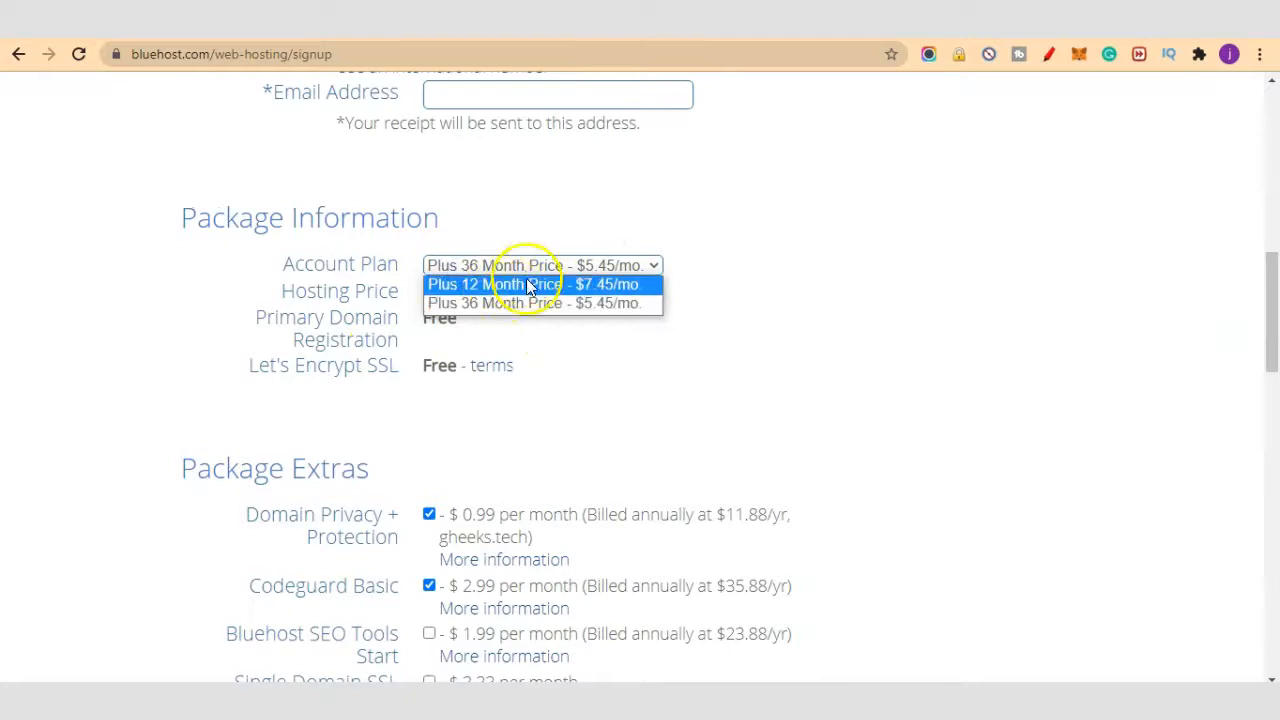
{"action": "left_click", "coordinate": [650, 382]}
- Examine the package extras, the order total and the payment information section of the signup form
{"action": "scroll", "coordinate": [706, 375], "scroll_direction": "down", "scroll_amount": 2}
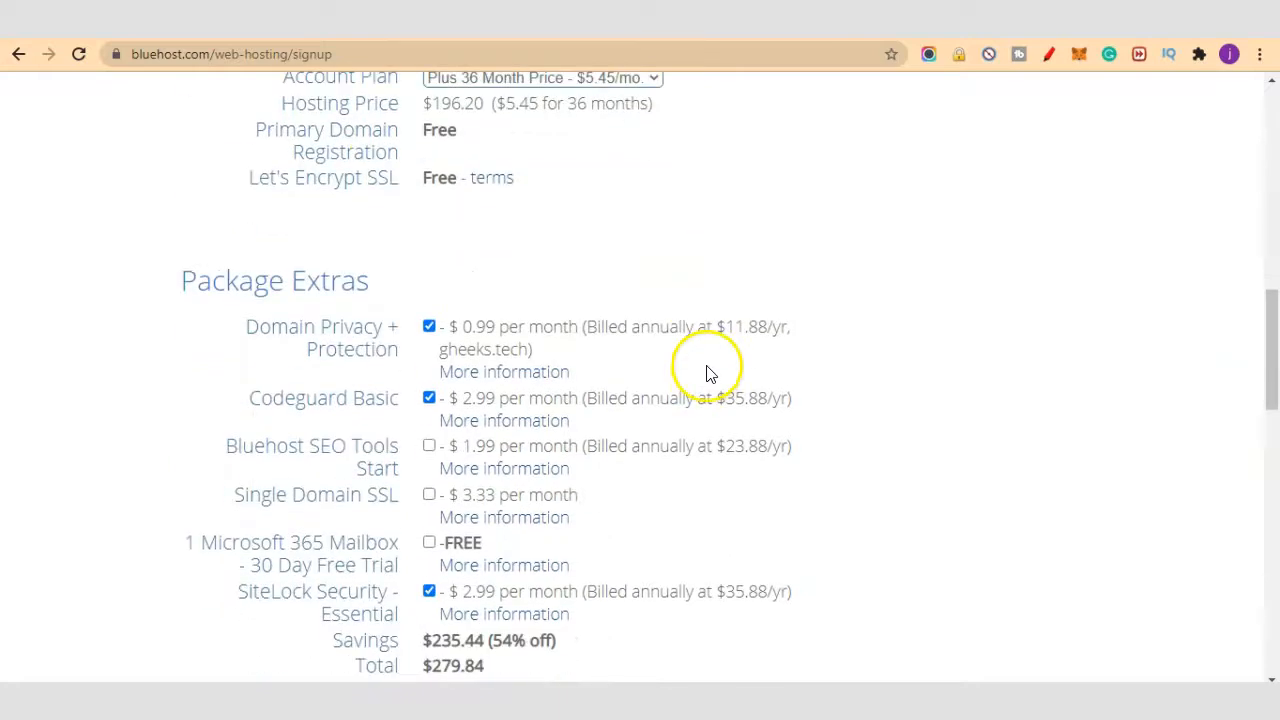
{"action": "scroll", "coordinate": [706, 375], "scroll_direction": "down", "scroll_amount": 1}
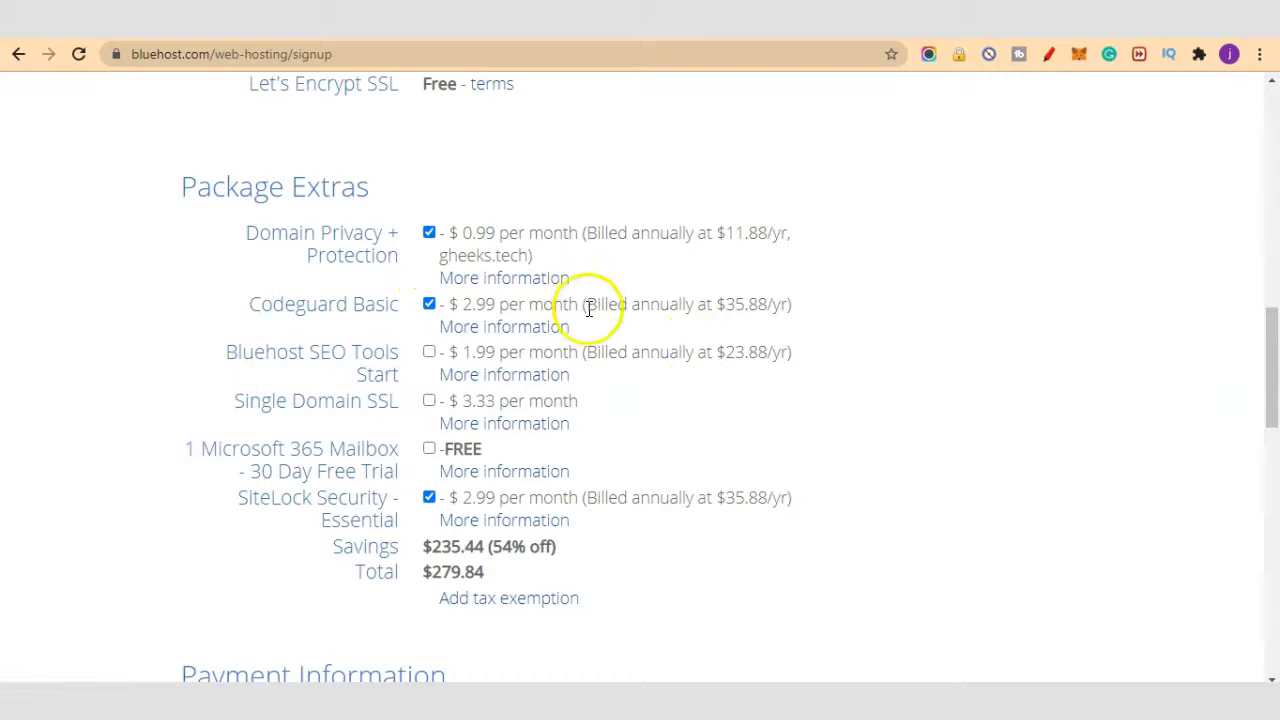
{"action": "scroll", "coordinate": [586, 308], "scroll_direction": "up", "scroll_amount": 1}
{"action": "scroll", "coordinate": [588, 314], "scroll_direction": "down", "scroll_amount": 2}
{"action": "scroll", "coordinate": [588, 314], "scroll_direction": "down", "scroll_amount": 2}
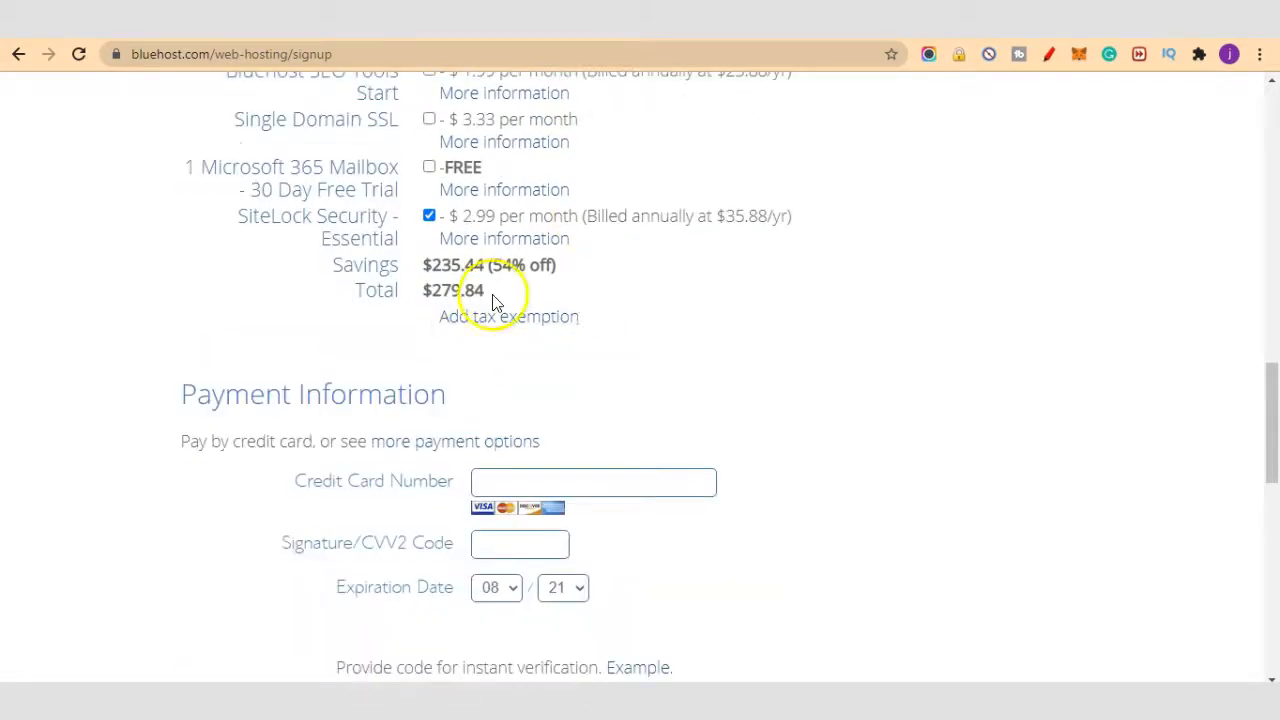
{"action": "scroll", "coordinate": [577, 517], "scroll_direction": "up", "scroll_amount": 1}
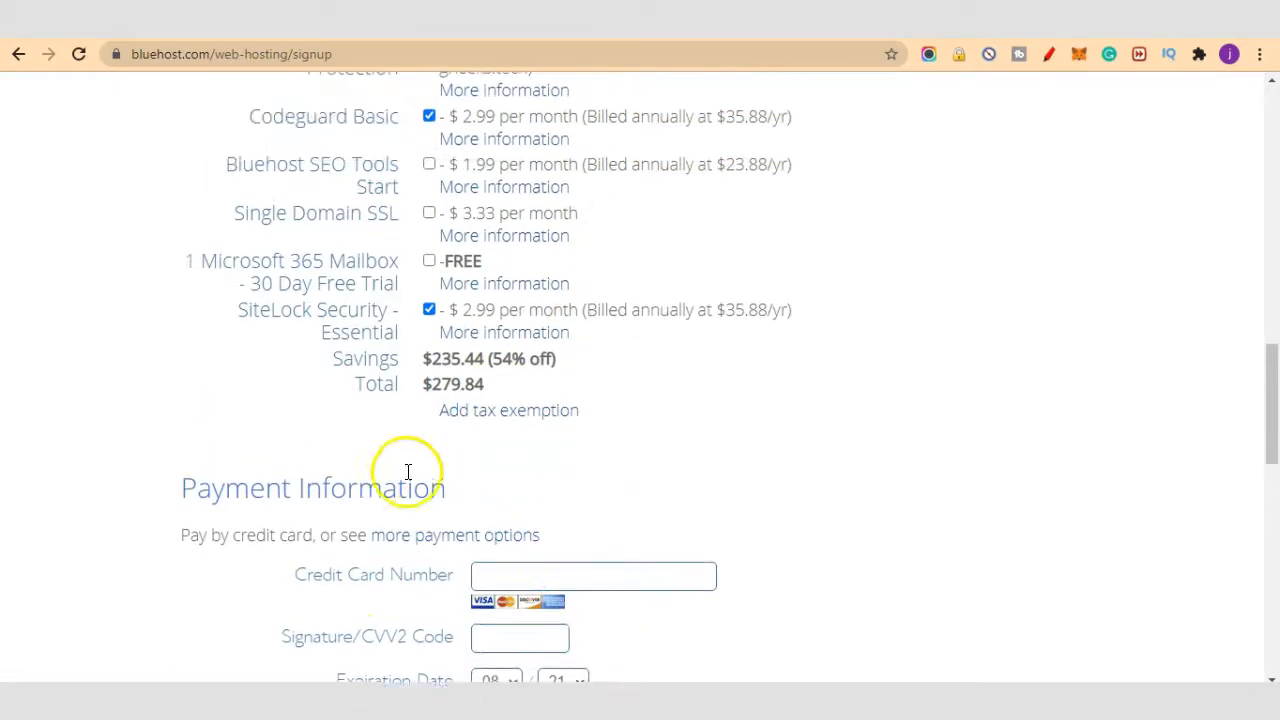
{"action": "scroll", "coordinate": [368, 472], "scroll_direction": "up", "scroll_amount": 2}
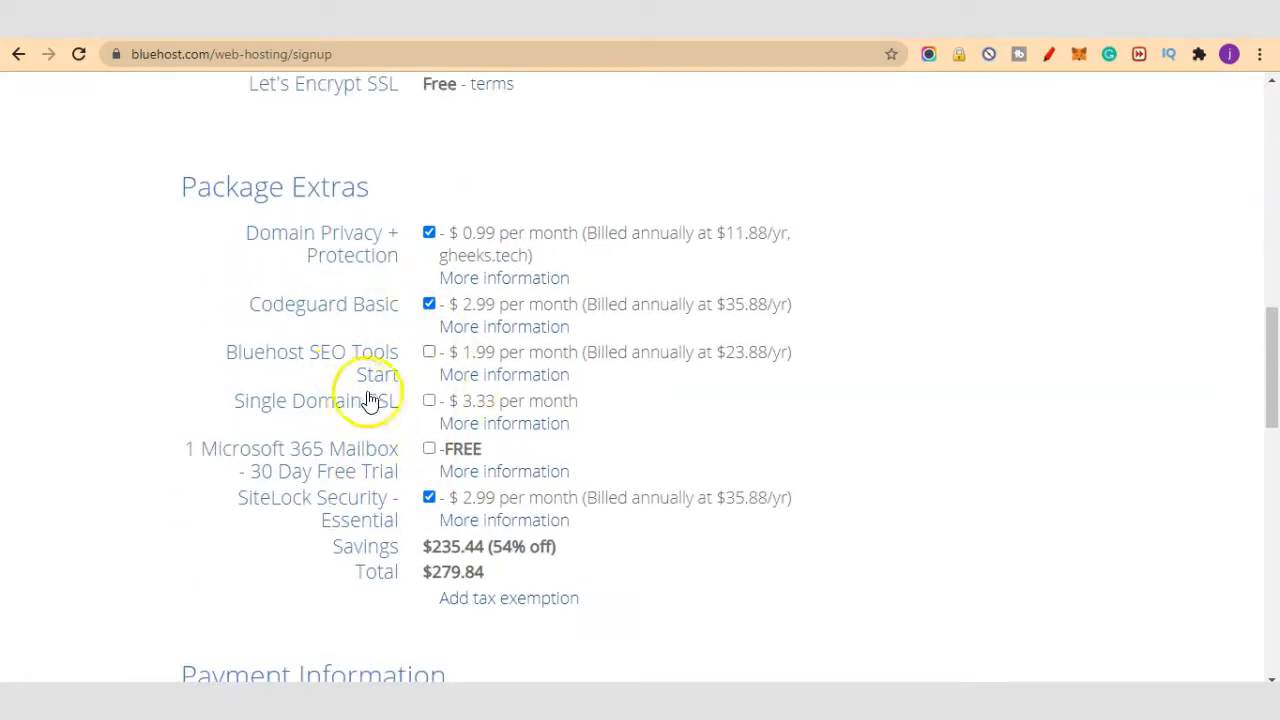
- Check the primary domain registration cost in the package information and the availability of gheeks.tech at the start of the form
{"action": "scroll", "coordinate": [366, 394], "scroll_direction": "up", "scroll_amount": 2}
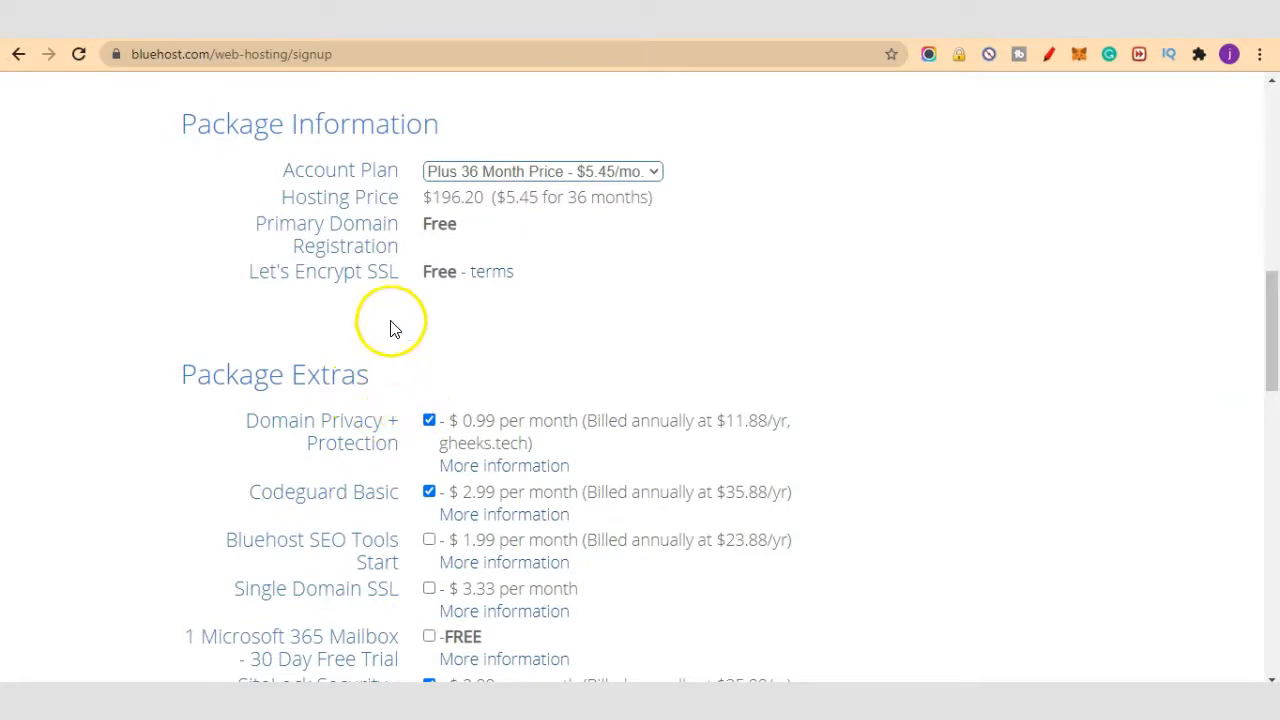
{"action": "left_click_drag", "start_coordinate": [260, 226], "coordinate": [515, 248]}
{"action": "left_click", "coordinate": [515, 248]}
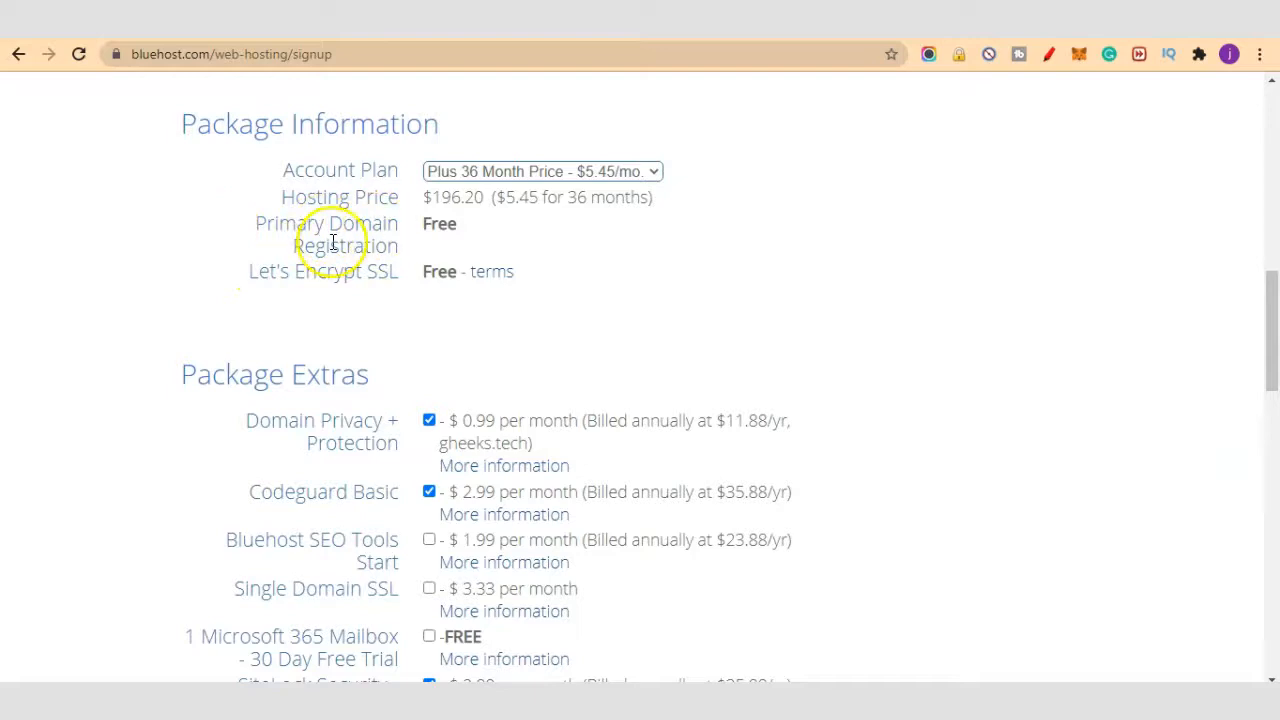
{"action": "double_click", "coordinate": [430, 225]}
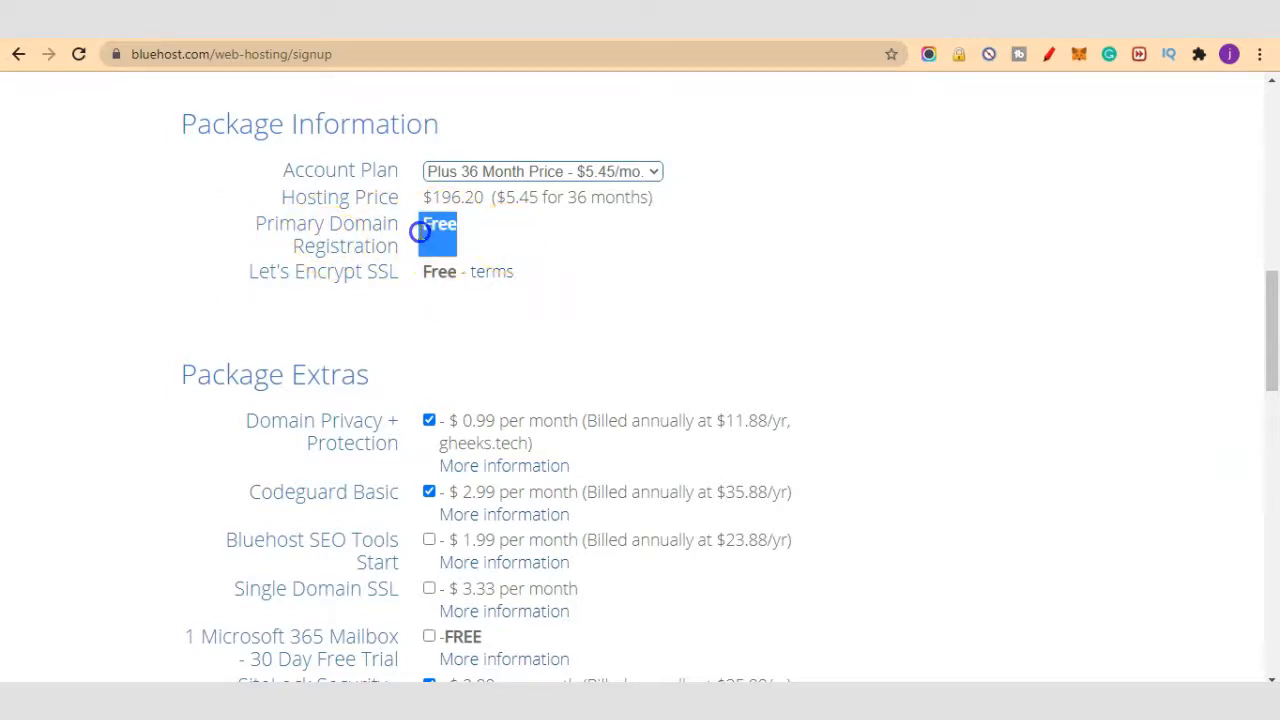
{"action": "scroll", "coordinate": [708, 376], "scroll_direction": "up", "scroll_amount": 3}
{"action": "scroll", "coordinate": [708, 376], "scroll_direction": "up", "scroll_amount": 5}
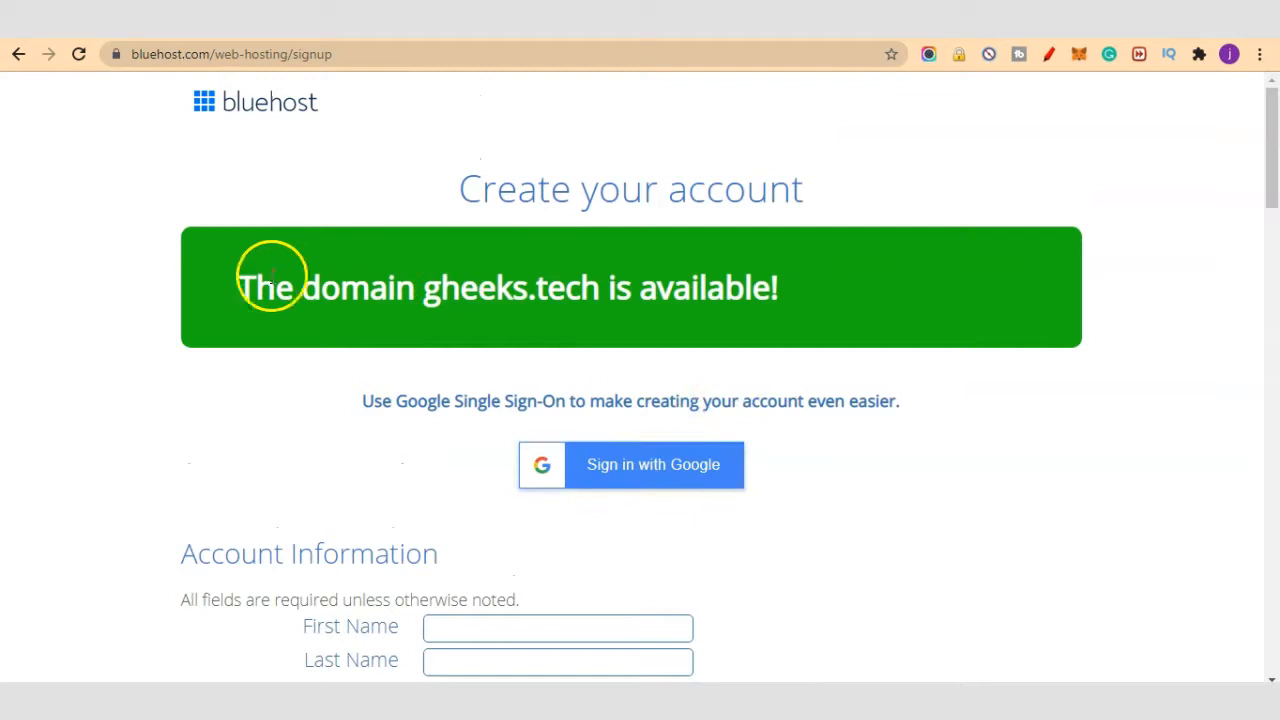
{"action": "left_click_drag", "start_coordinate": [240, 287], "coordinate": [755, 284]}
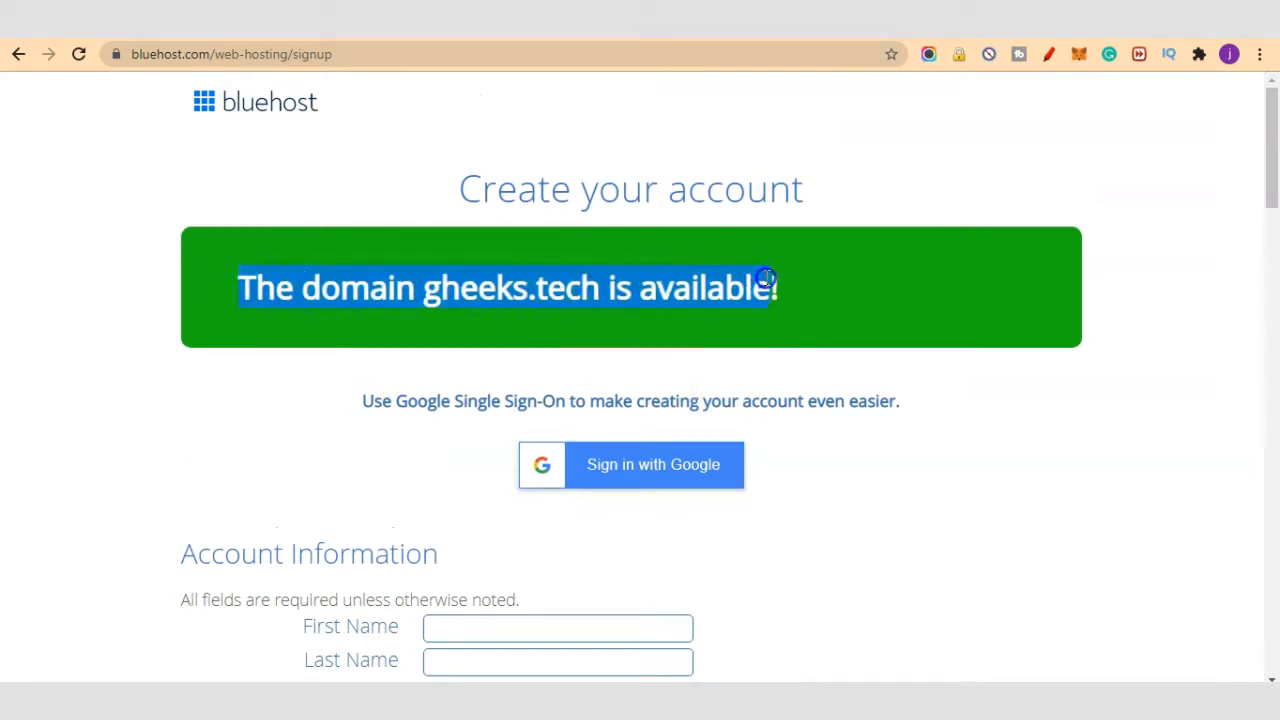
{"action": "left_click", "coordinate": [440, 296]}
{"action": "left_click_drag", "start_coordinate": [431, 291], "coordinate": [597, 307]}
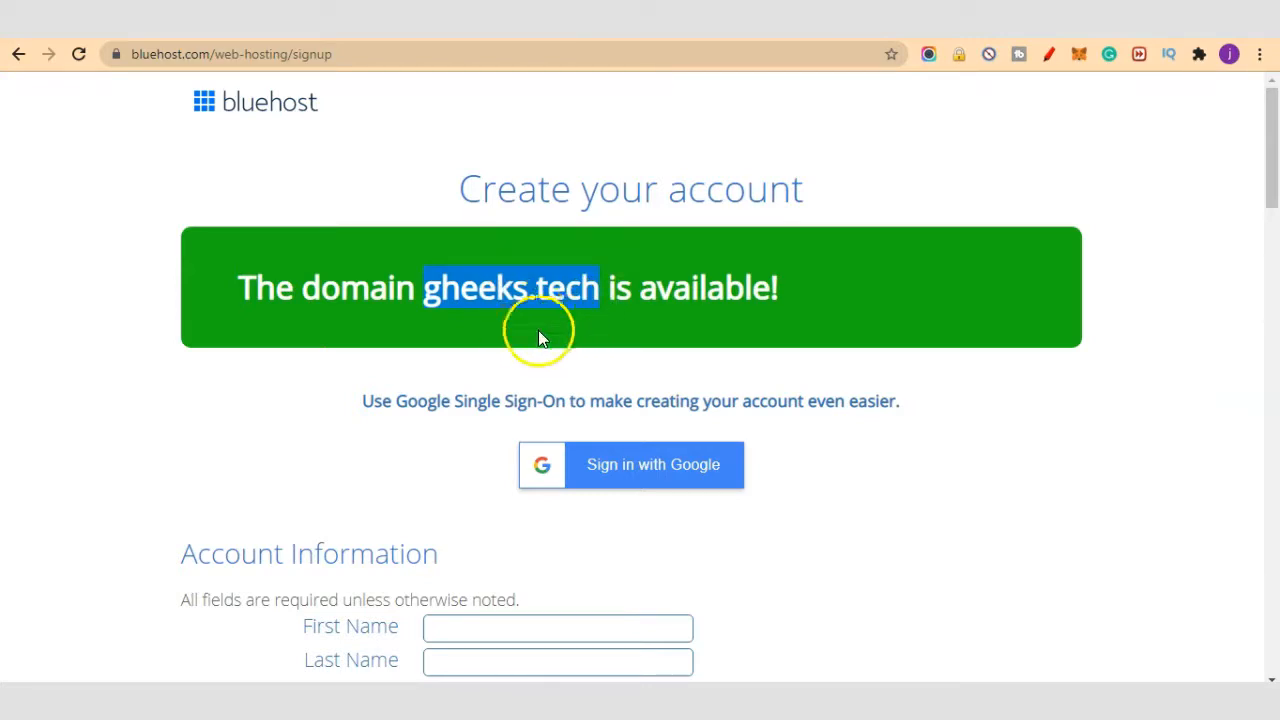
{"action": "scroll", "coordinate": [555, 355], "scroll_direction": "down", "scroll_amount": 10}
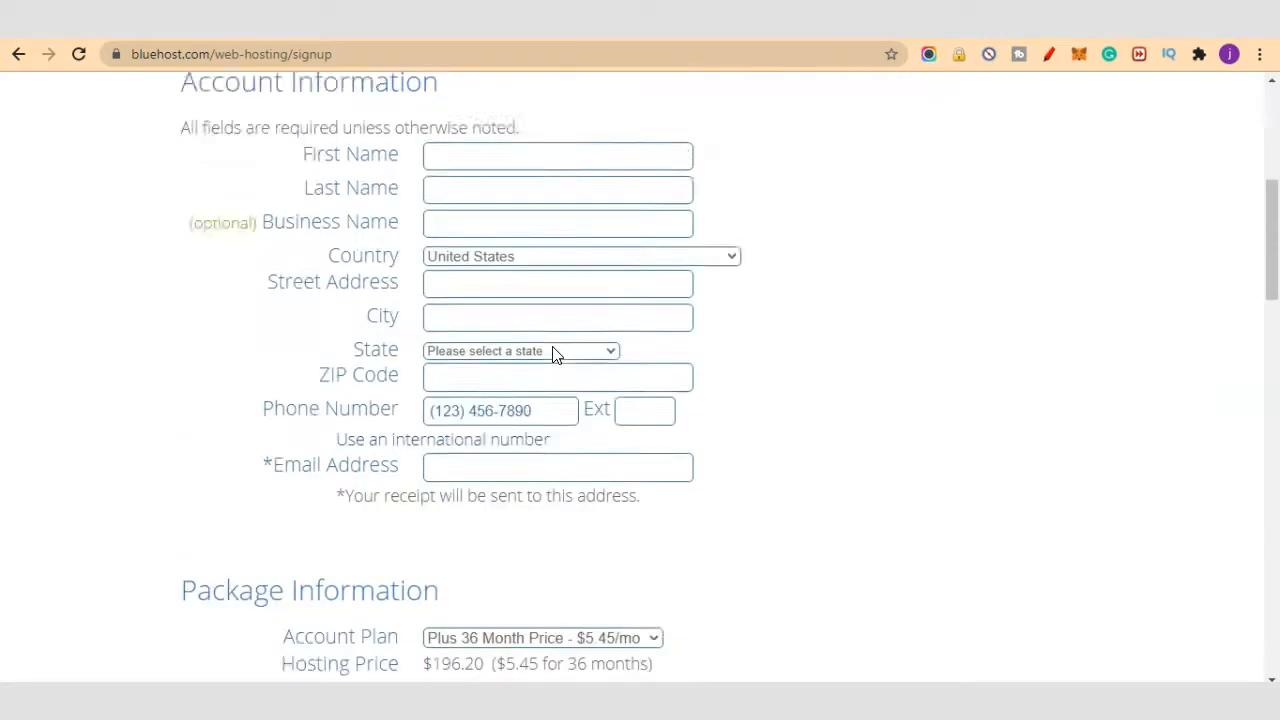
{"action": "scroll", "coordinate": [555, 355], "scroll_direction": "up", "scroll_amount": 10}
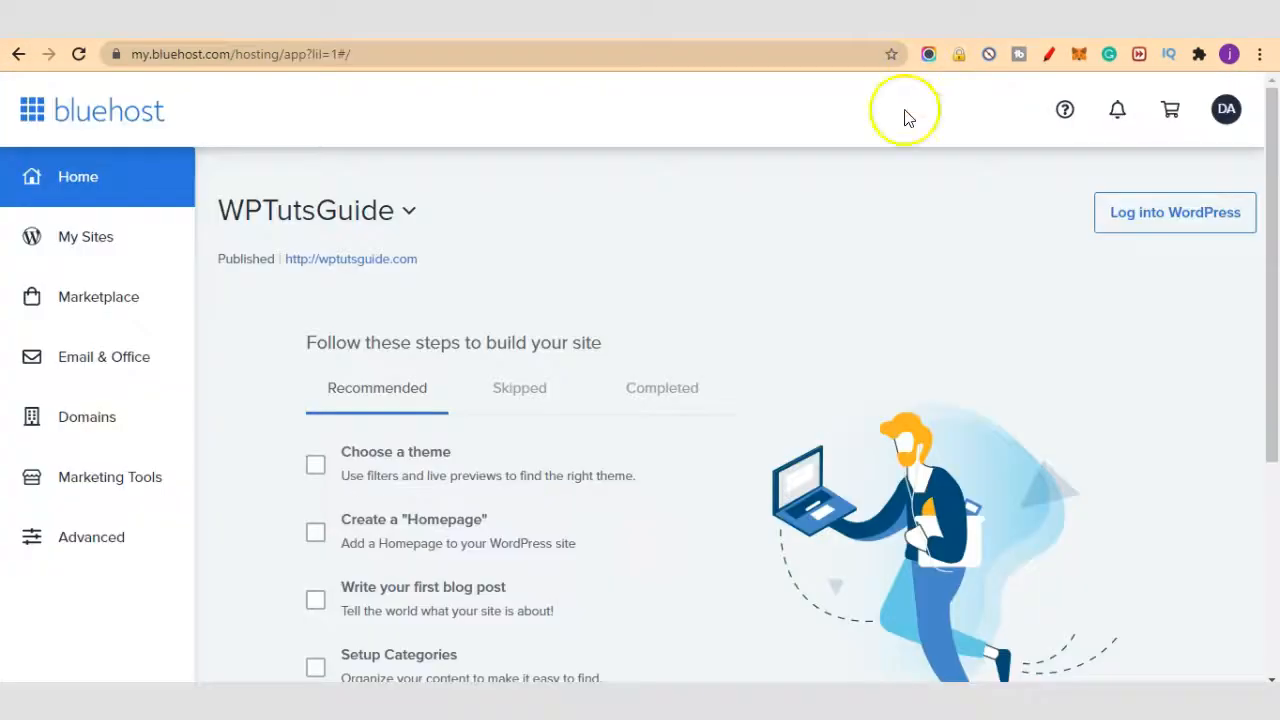
- Look over the Bluehost account home page and open the management page of the WPTutsGuide site
{"action": "scroll", "coordinate": [715, 364], "scroll_direction": "down", "scroll_amount": 1}
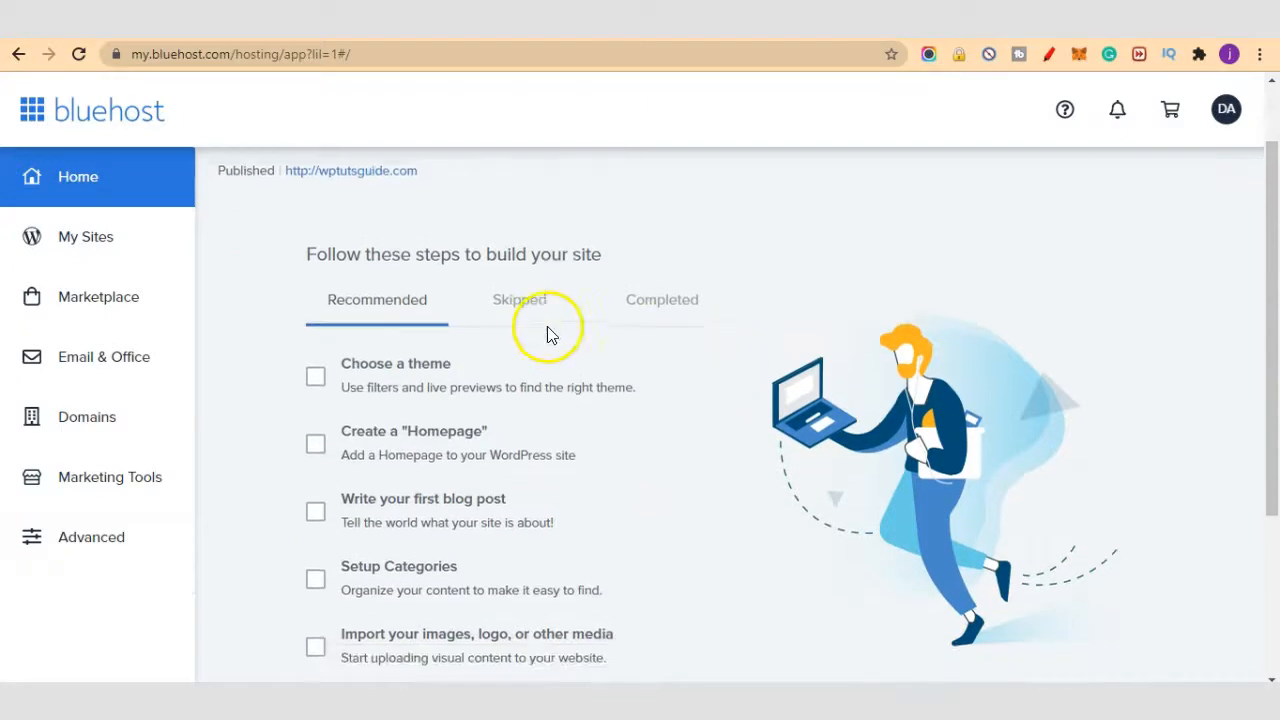
{"action": "scroll", "coordinate": [480, 365], "scroll_direction": "up", "scroll_amount": 1}
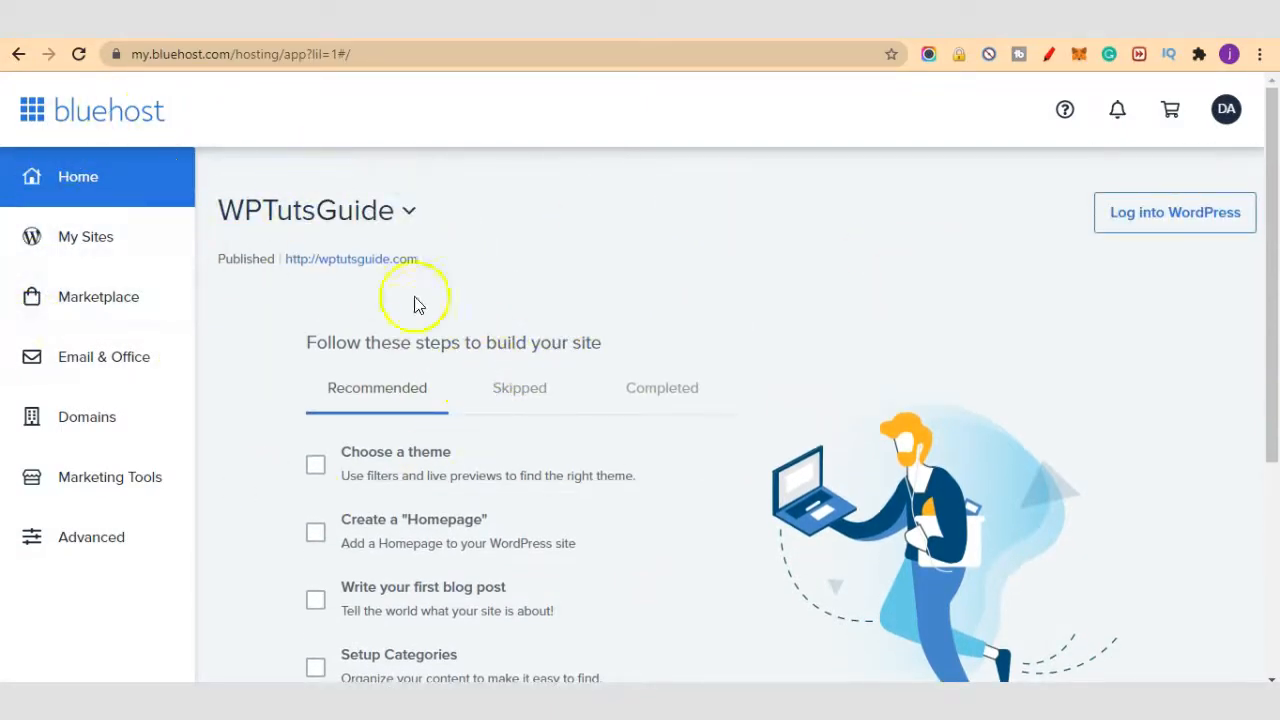
{"action": "scroll", "coordinate": [468, 386], "scroll_direction": "down", "scroll_amount": 3}
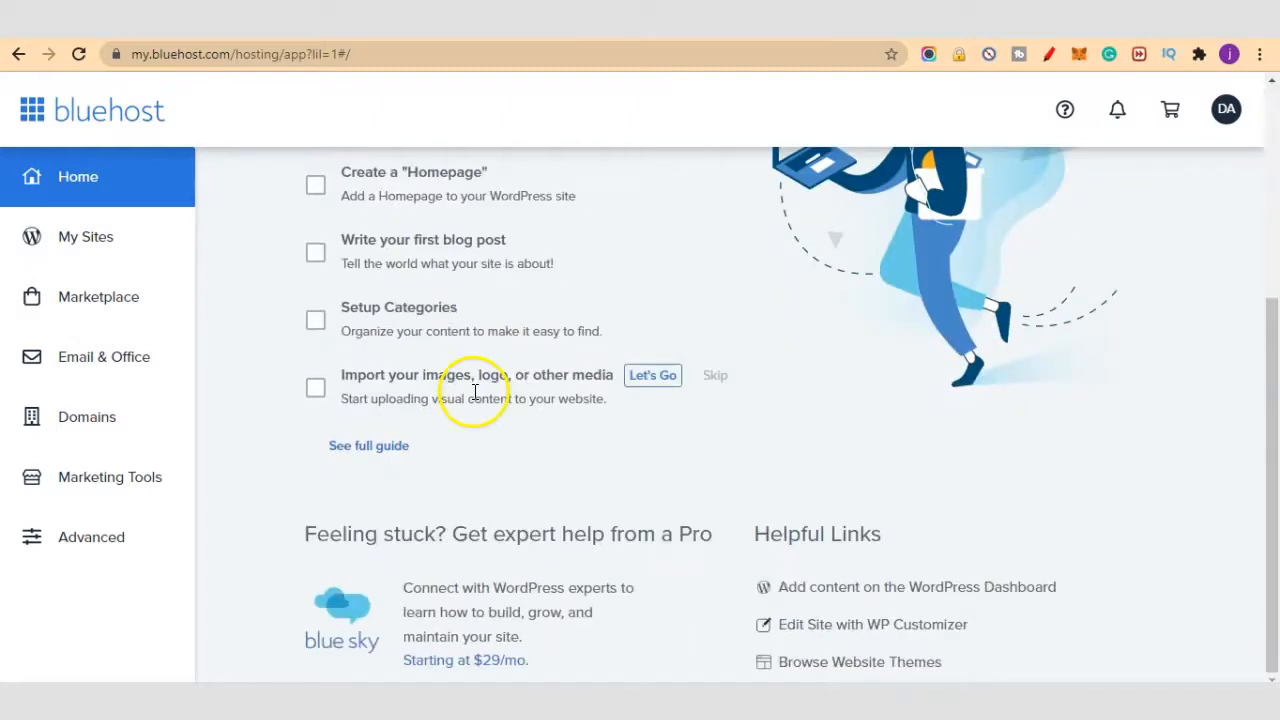
{"action": "scroll", "coordinate": [570, 436], "scroll_direction": "up", "scroll_amount": 3}
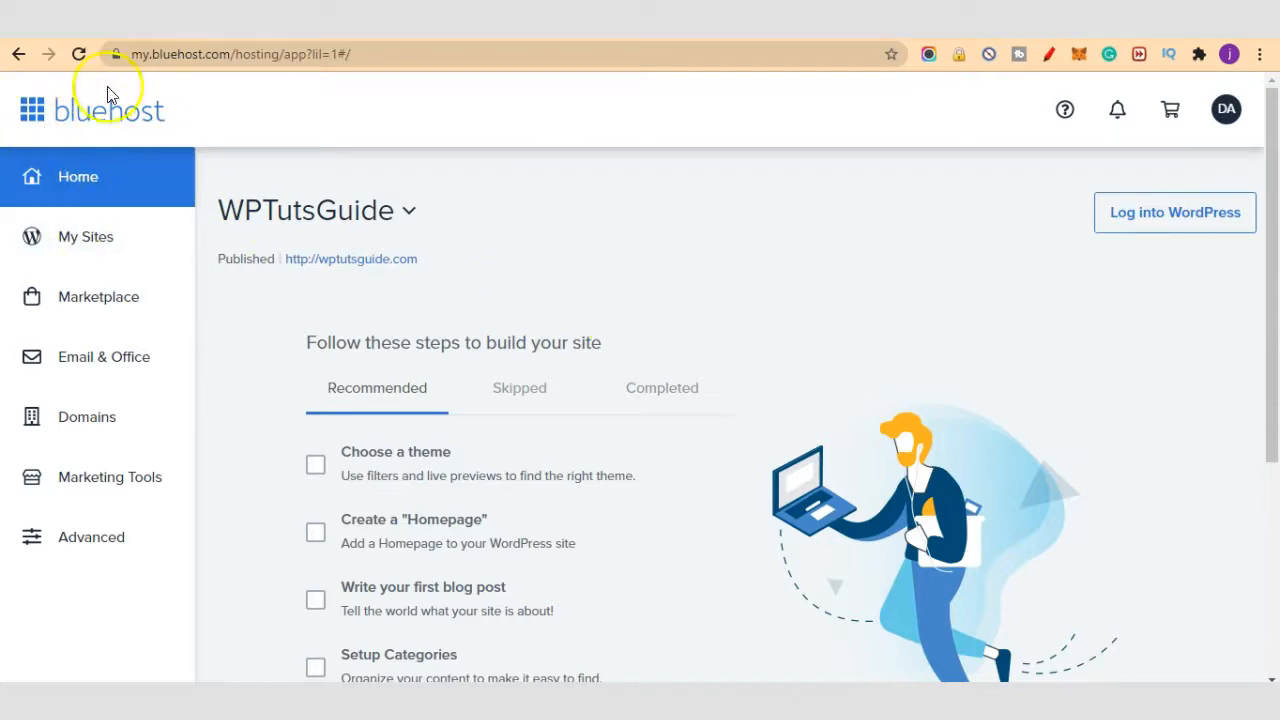
{"action": "left_click", "coordinate": [108, 246]}
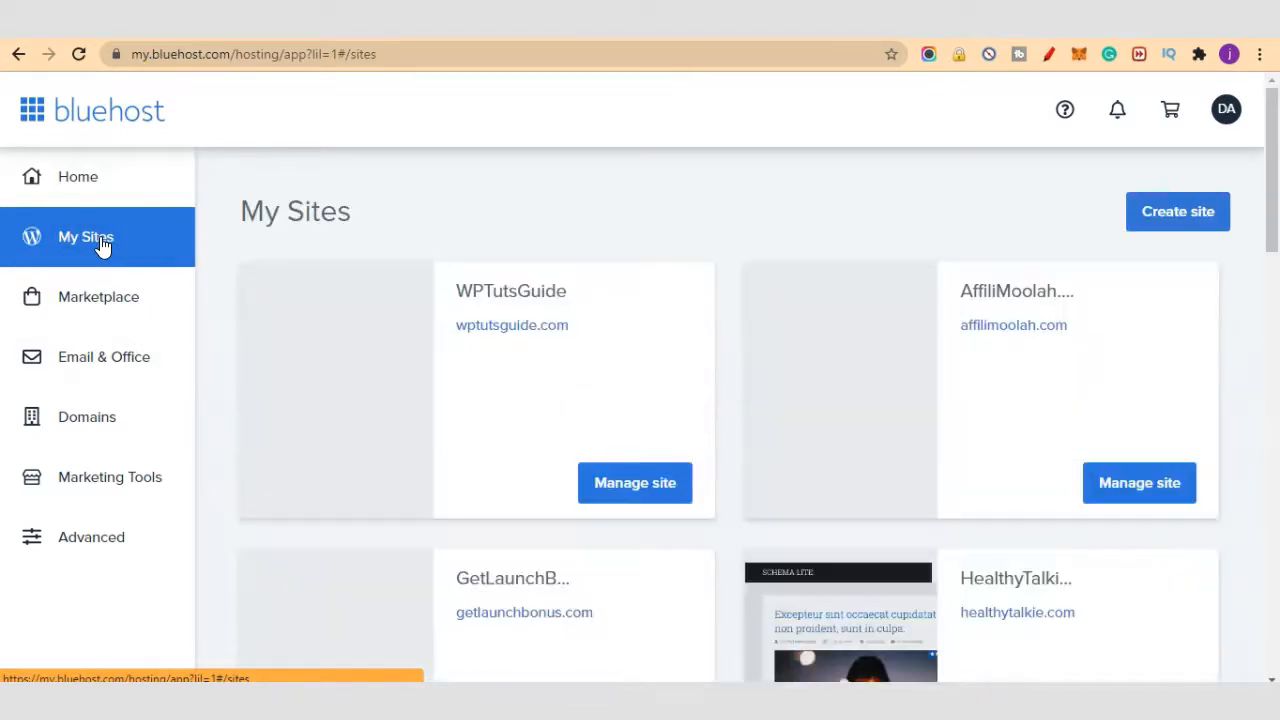
{"action": "left_click", "coordinate": [638, 492]}
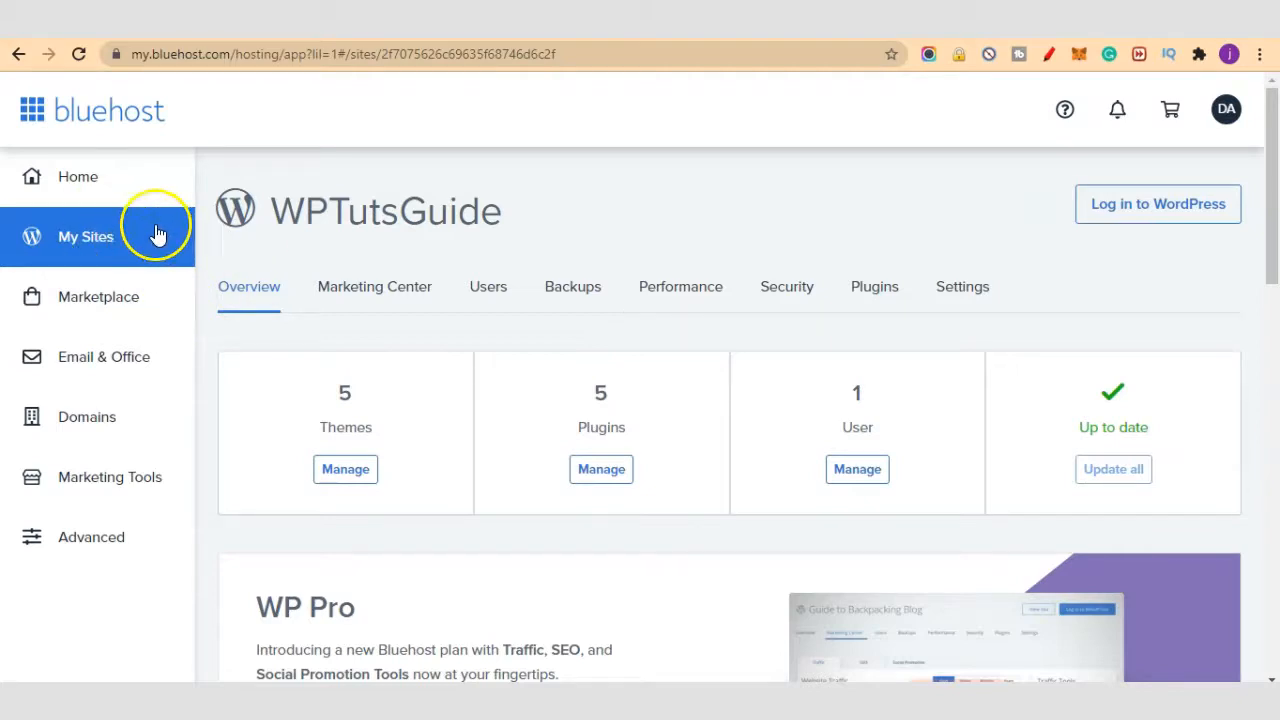
- Start creating a new site from the sites list, using the WordPress option with limitless customization
{"action": "left_click", "coordinate": [103, 247]}
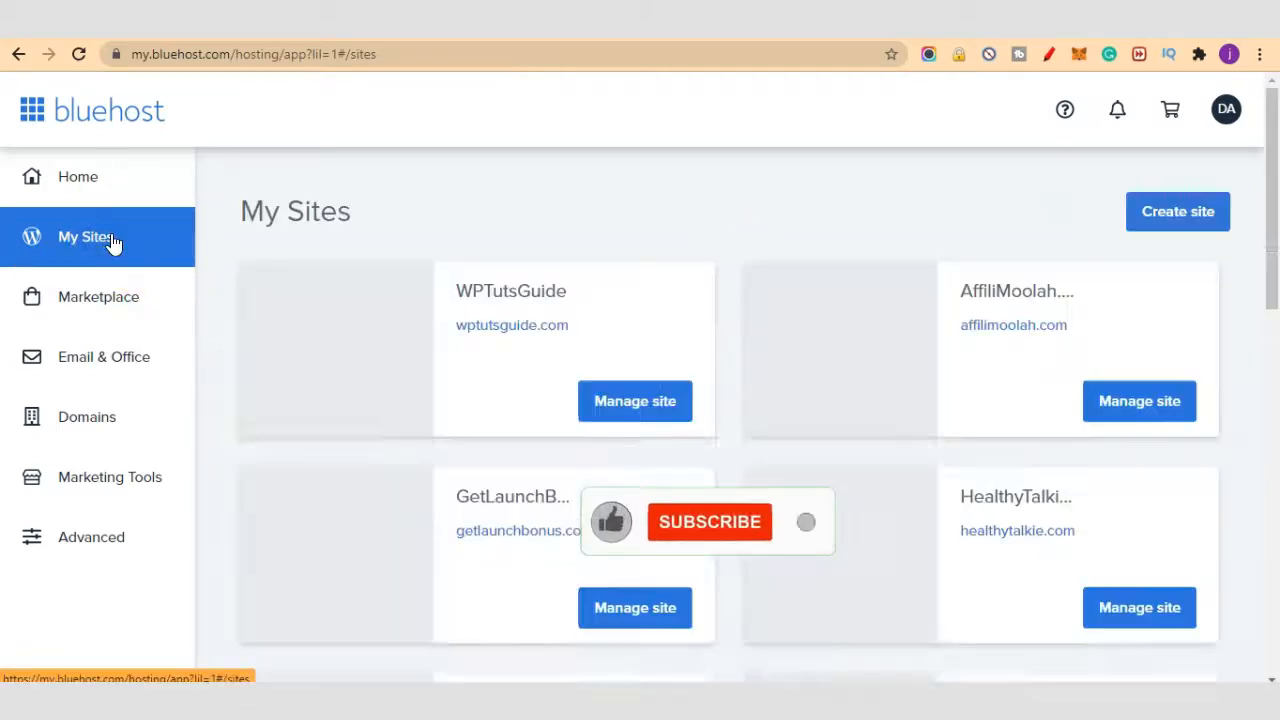
{"action": "left_click", "coordinate": [1172, 214]}
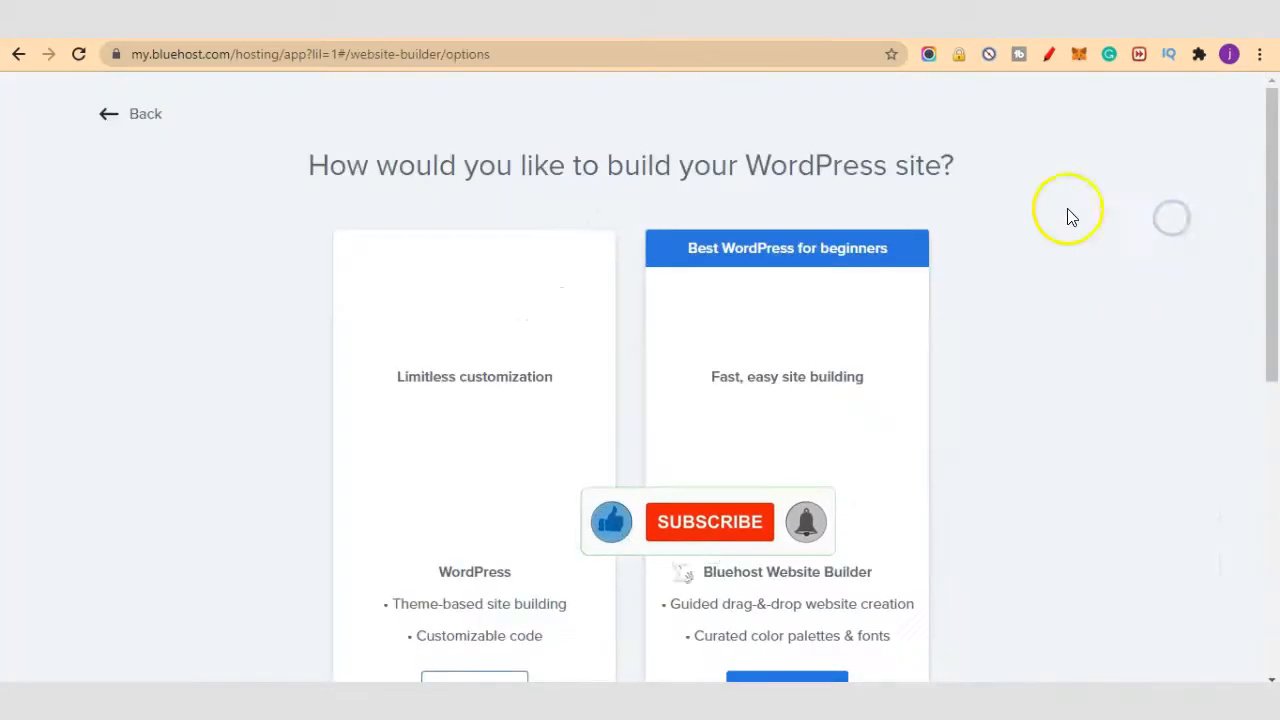
{"action": "scroll", "coordinate": [423, 514], "scroll_direction": "down", "scroll_amount": 2}
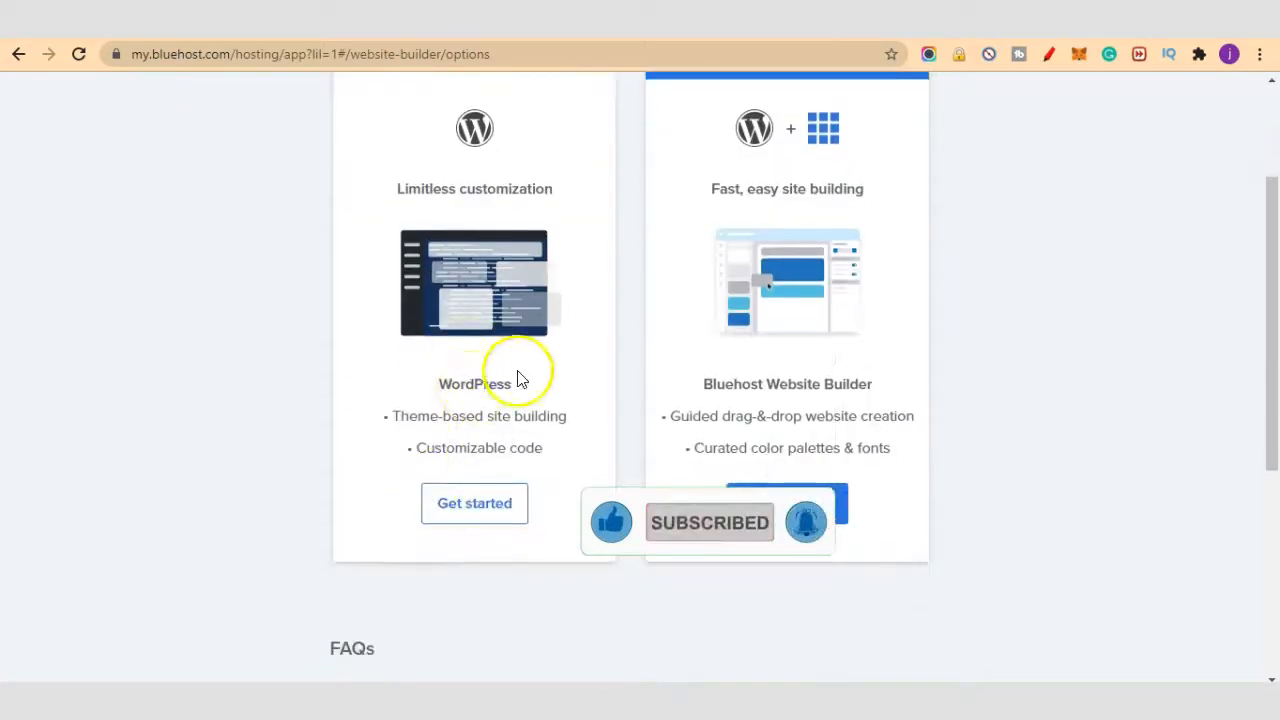
{"action": "left_click", "coordinate": [474, 510]}
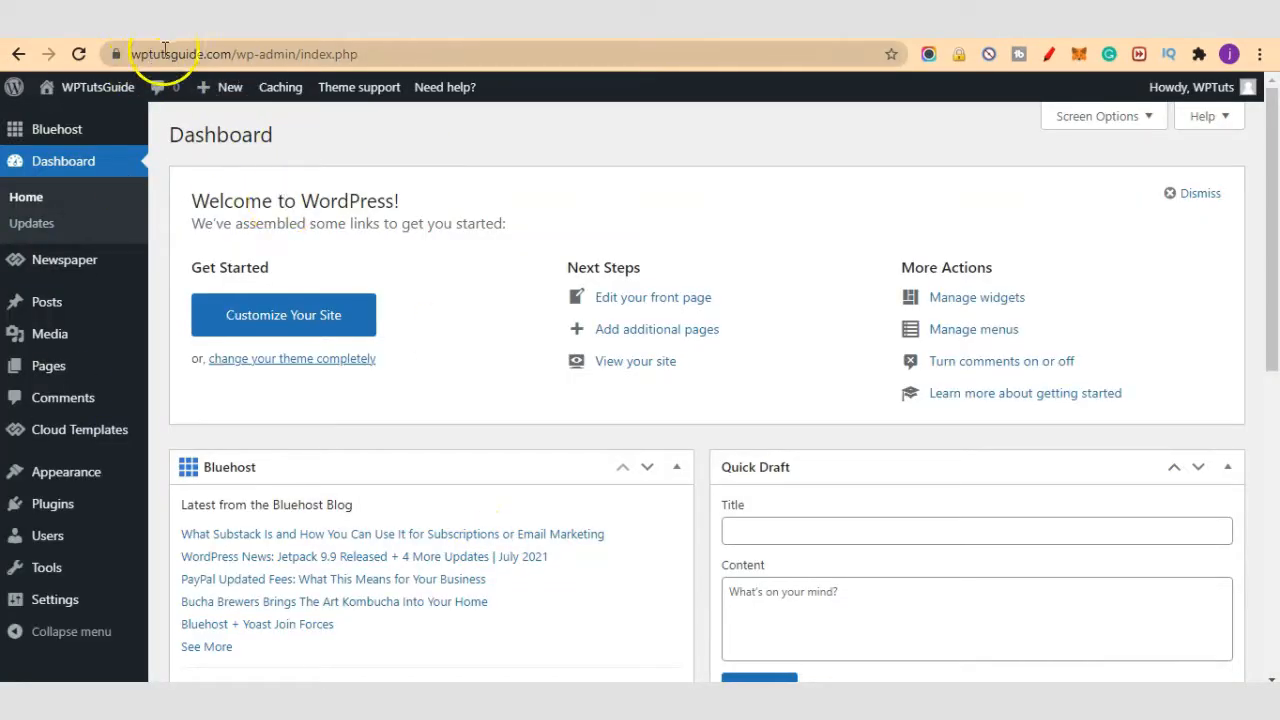
- Highlight the domain name and the wp-admin part of the dashboard's web address
{"action": "left_click_drag", "start_coordinate": [114, 53], "coordinate": [216, 52]}
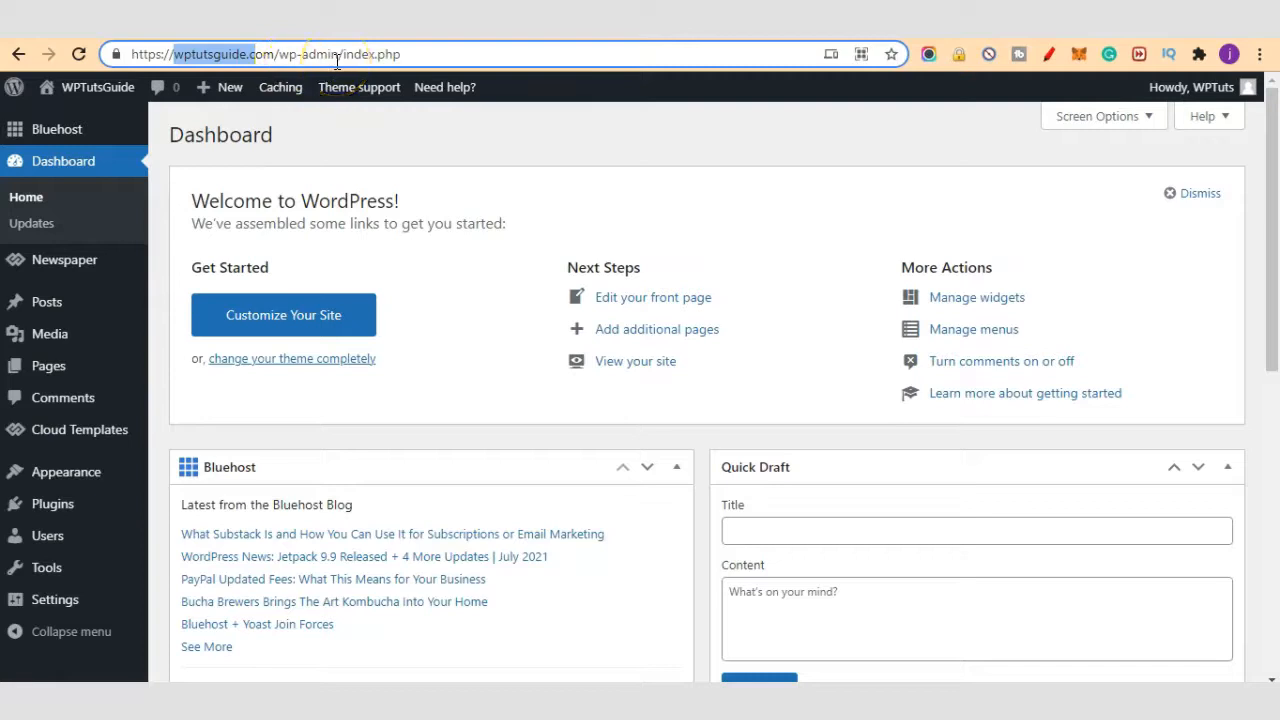
{"action": "left_click_drag", "start_coordinate": [279, 55], "coordinate": [360, 57]}
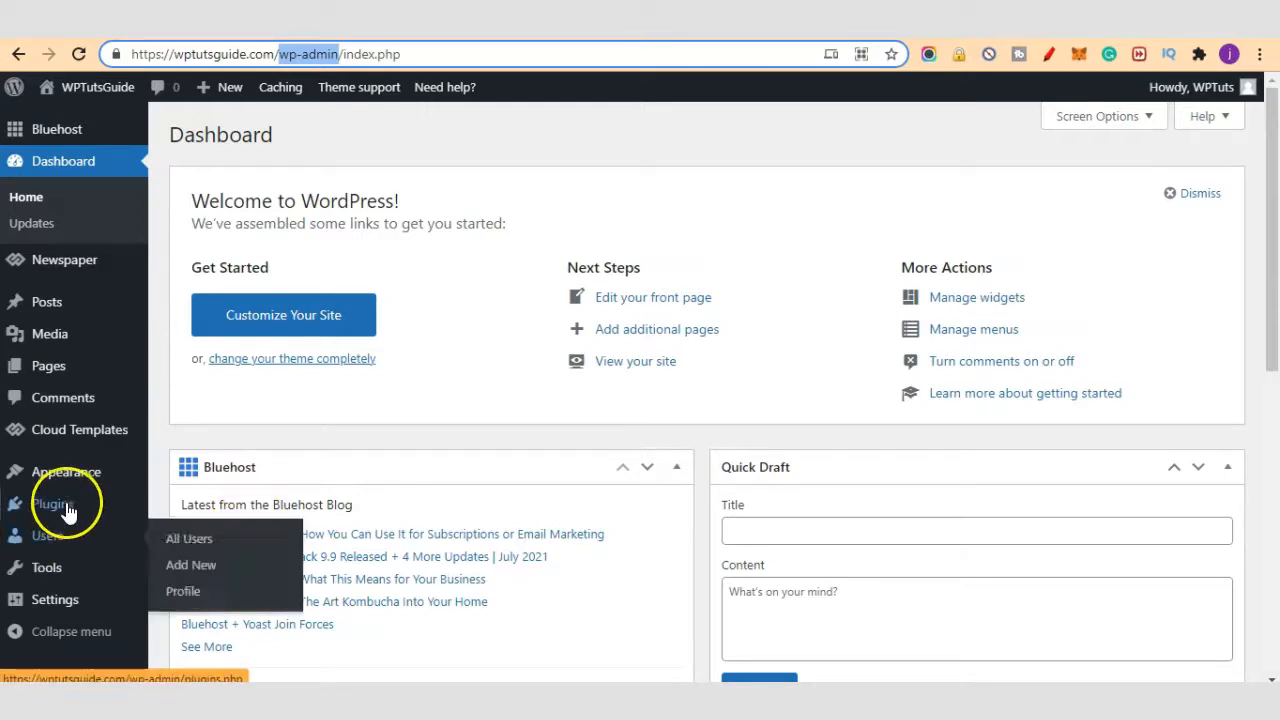
{"action": "mouse_move", "coordinate": [68, 508]}
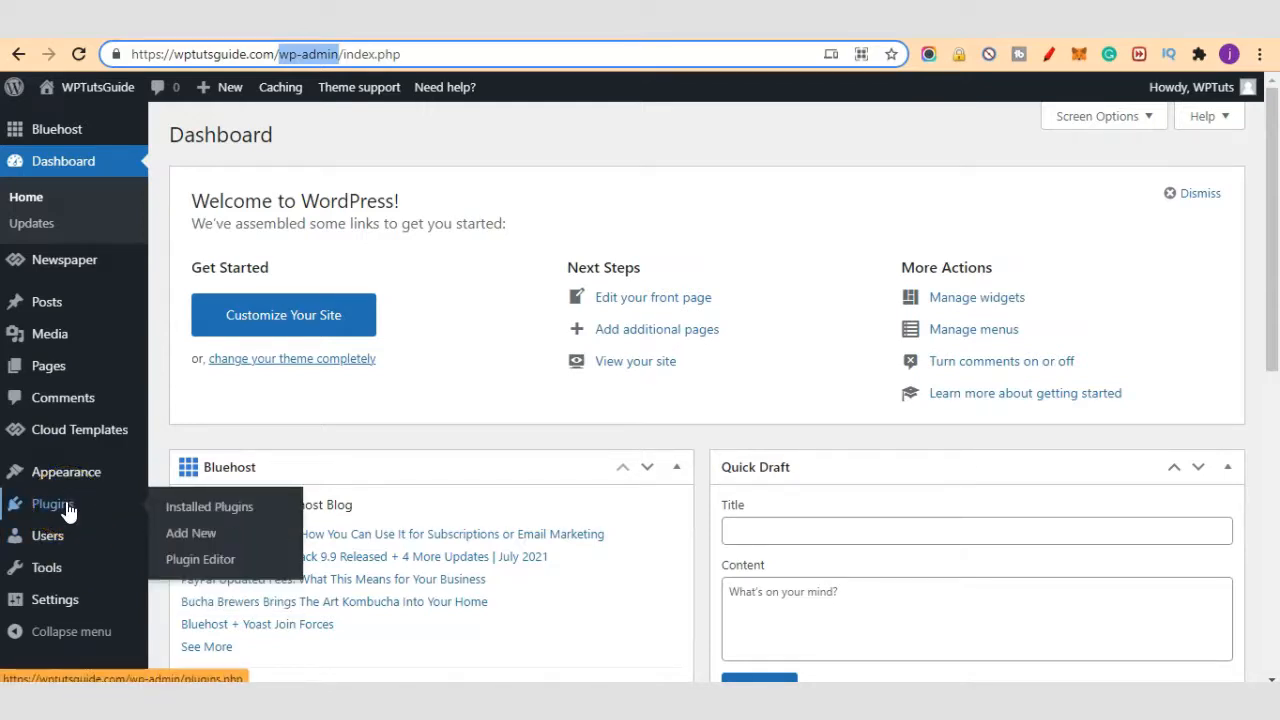
- Open the installed themes page and look over the themes, including Newspaper, Sinatra and Twenty Twenty
{"action": "mouse_move", "coordinate": [45, 474]}
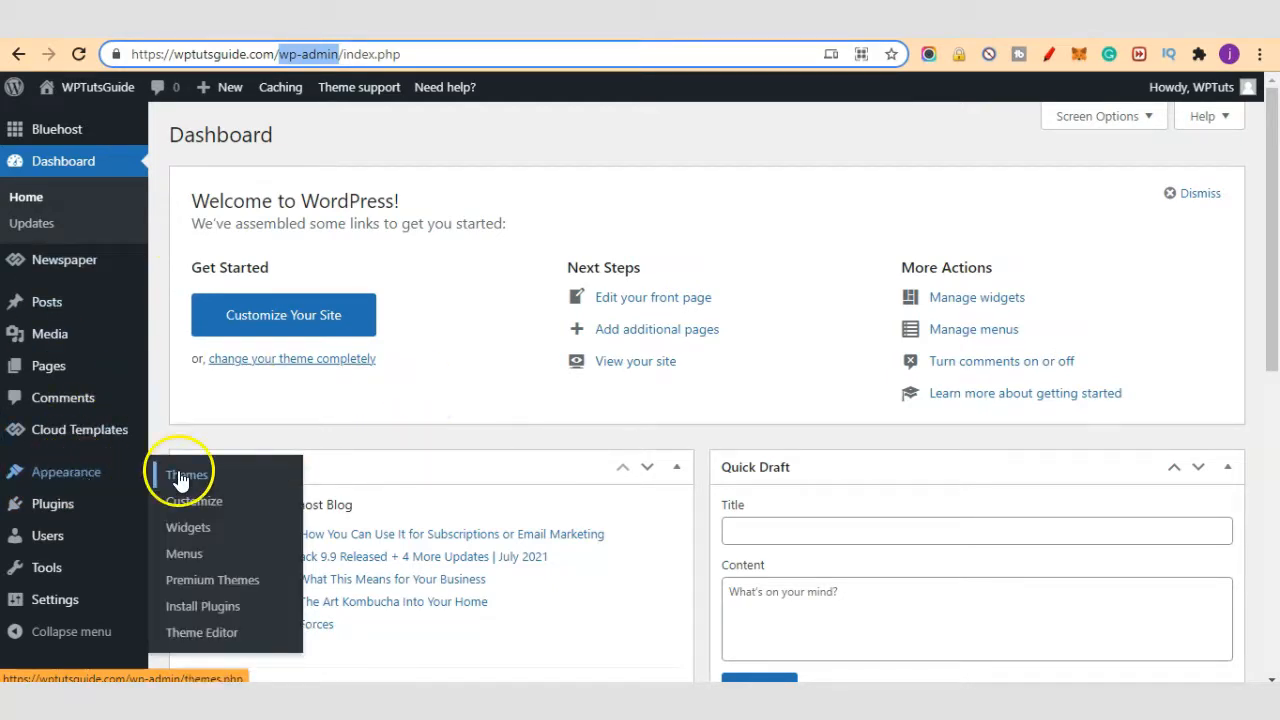
{"action": "left_click", "coordinate": [180, 478]}
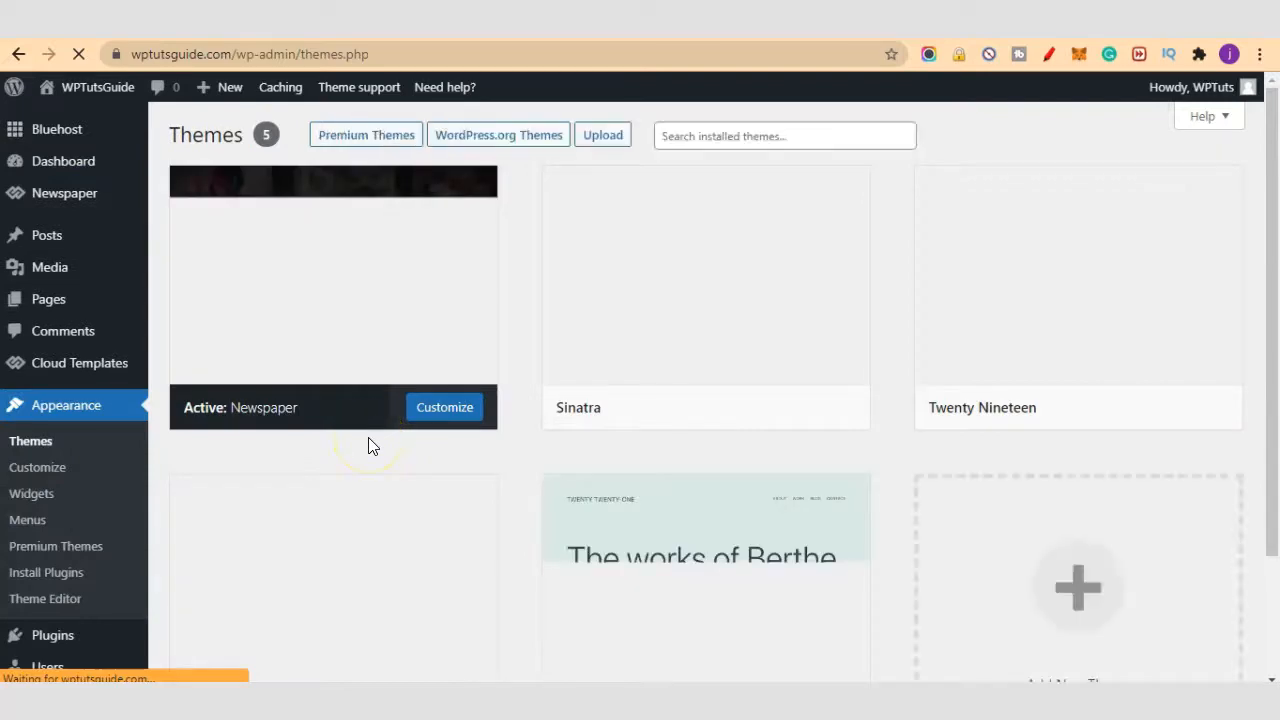
{"action": "mouse_move", "coordinate": [602, 404]}
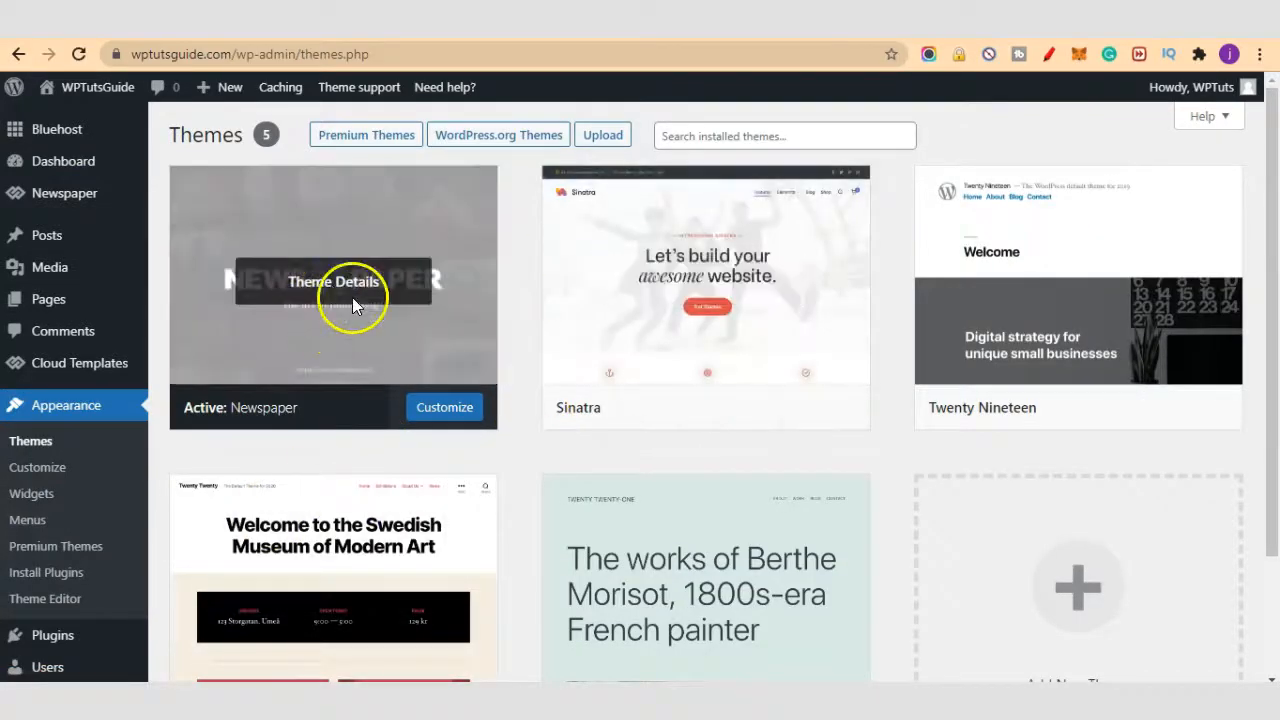
{"action": "mouse_move", "coordinate": [366, 337]}
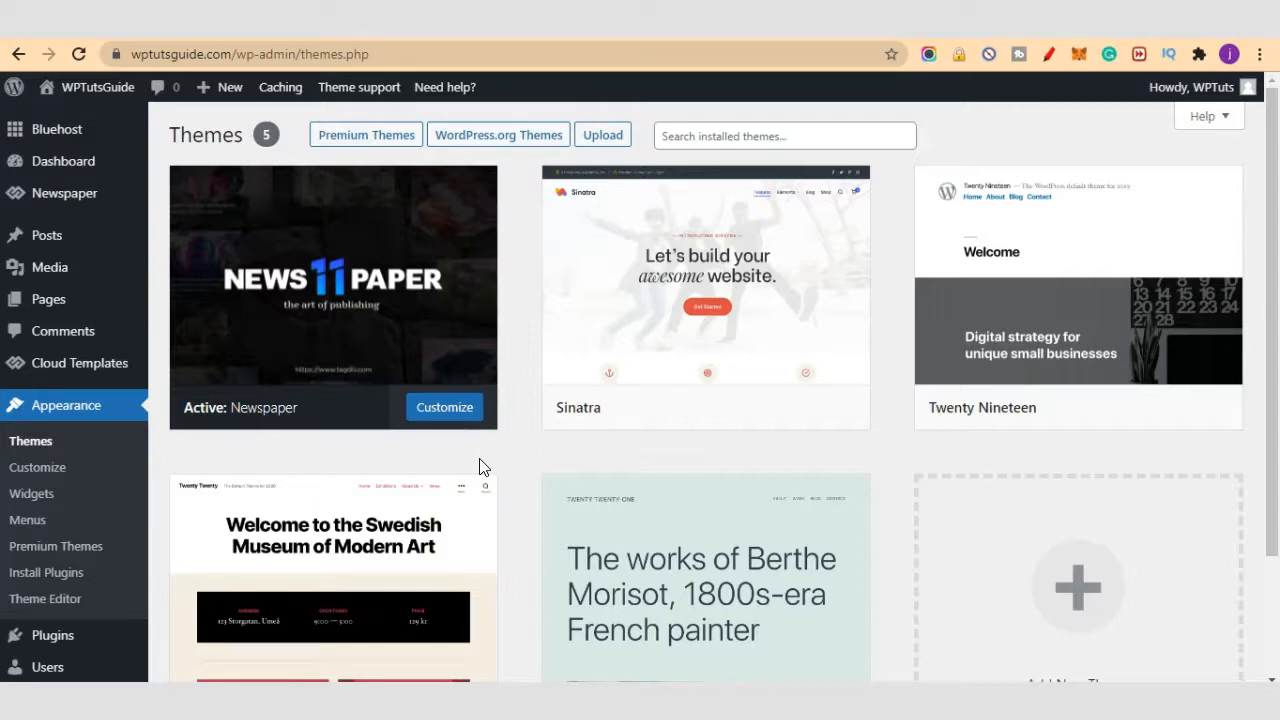
{"action": "left_click", "coordinate": [485, 460]}
{"action": "scroll", "coordinate": [330, 445], "scroll_direction": "down", "scroll_amount": 1}
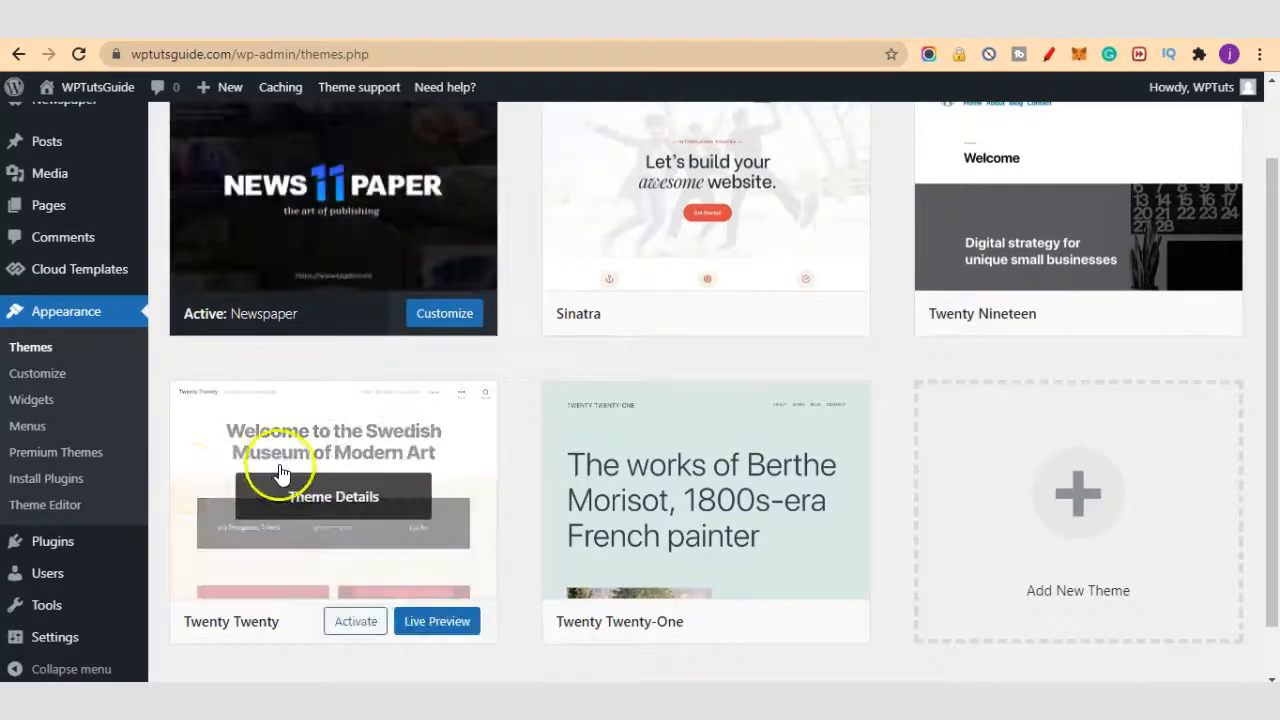
- Open the page for adding new plugins and look through the featured plugins
{"action": "mouse_move", "coordinate": [95, 541]}
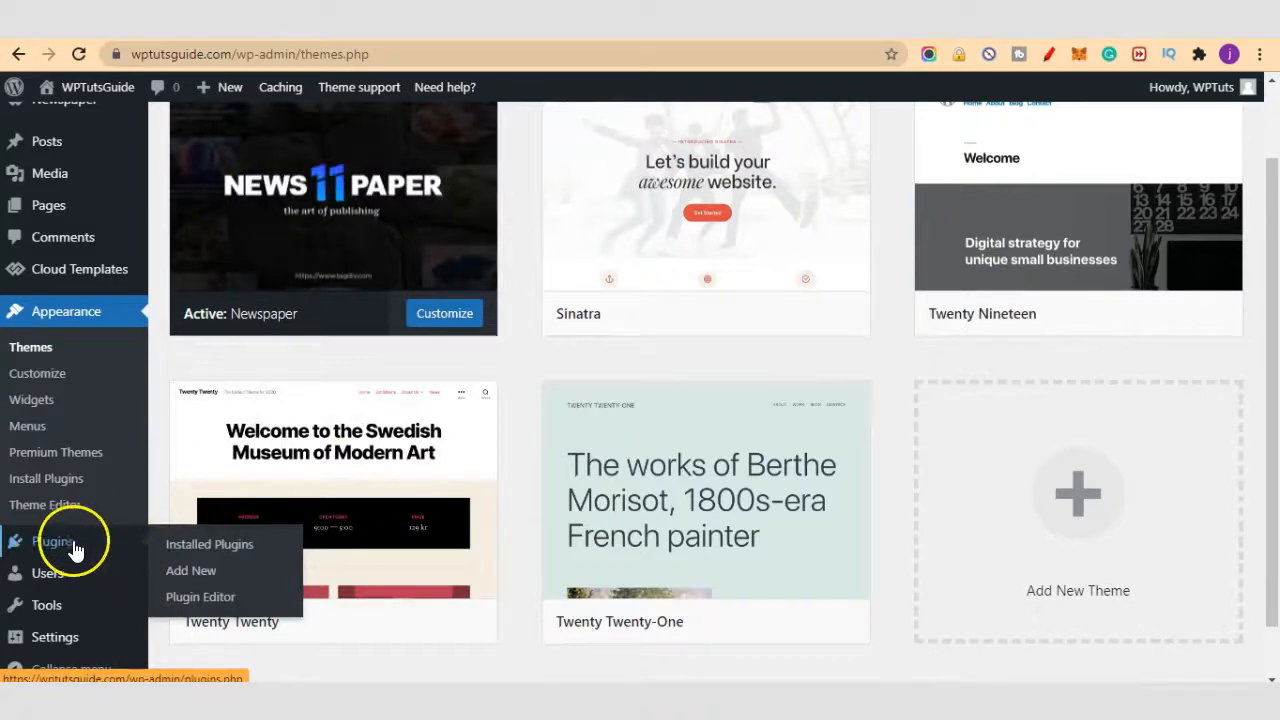
{"action": "left_click", "coordinate": [198, 574]}
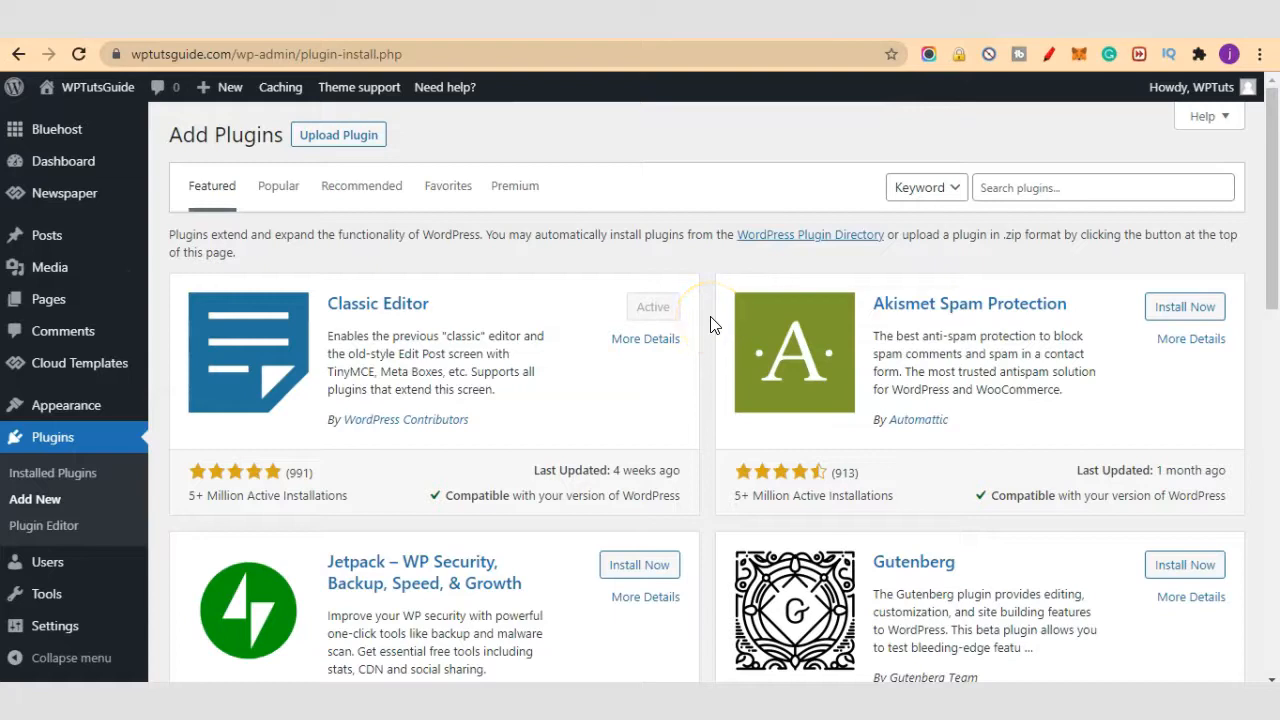
{"action": "scroll", "coordinate": [712, 323], "scroll_direction": "down", "scroll_amount": 5}
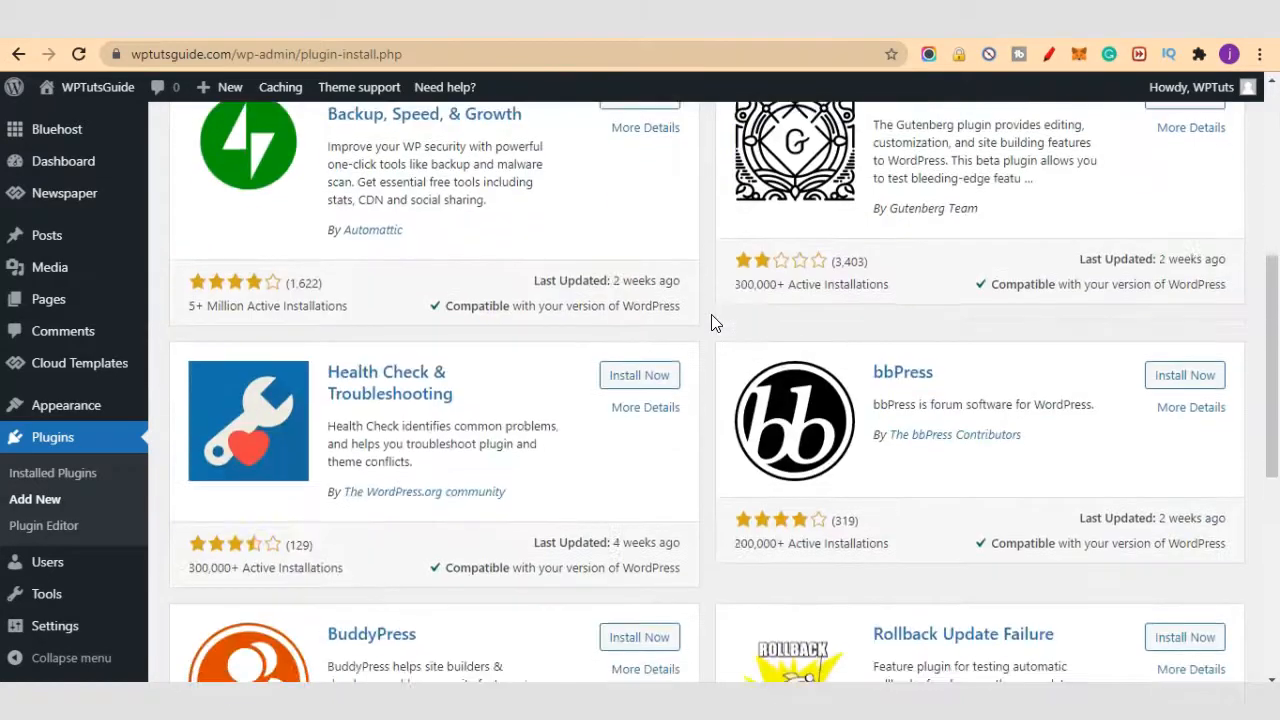
{"action": "scroll", "coordinate": [714, 323], "scroll_direction": "down", "scroll_amount": 1}
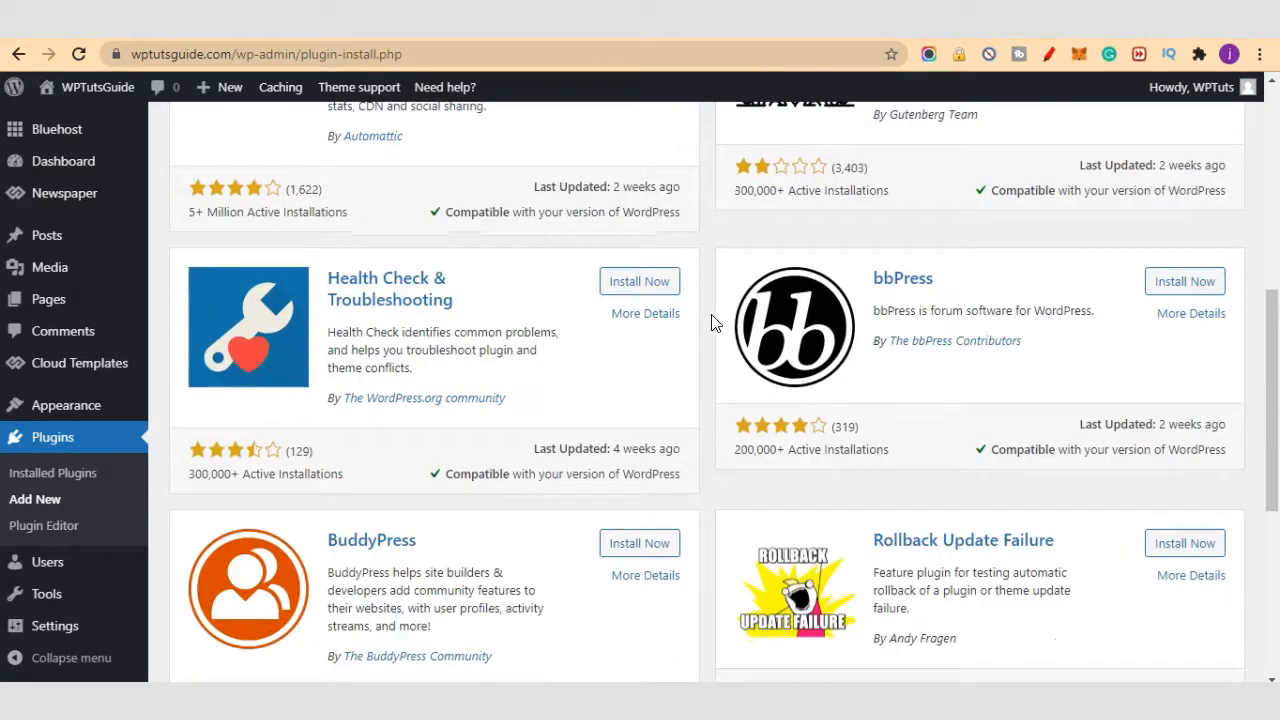
{"action": "scroll", "coordinate": [712, 323], "scroll_direction": "up", "scroll_amount": 6}
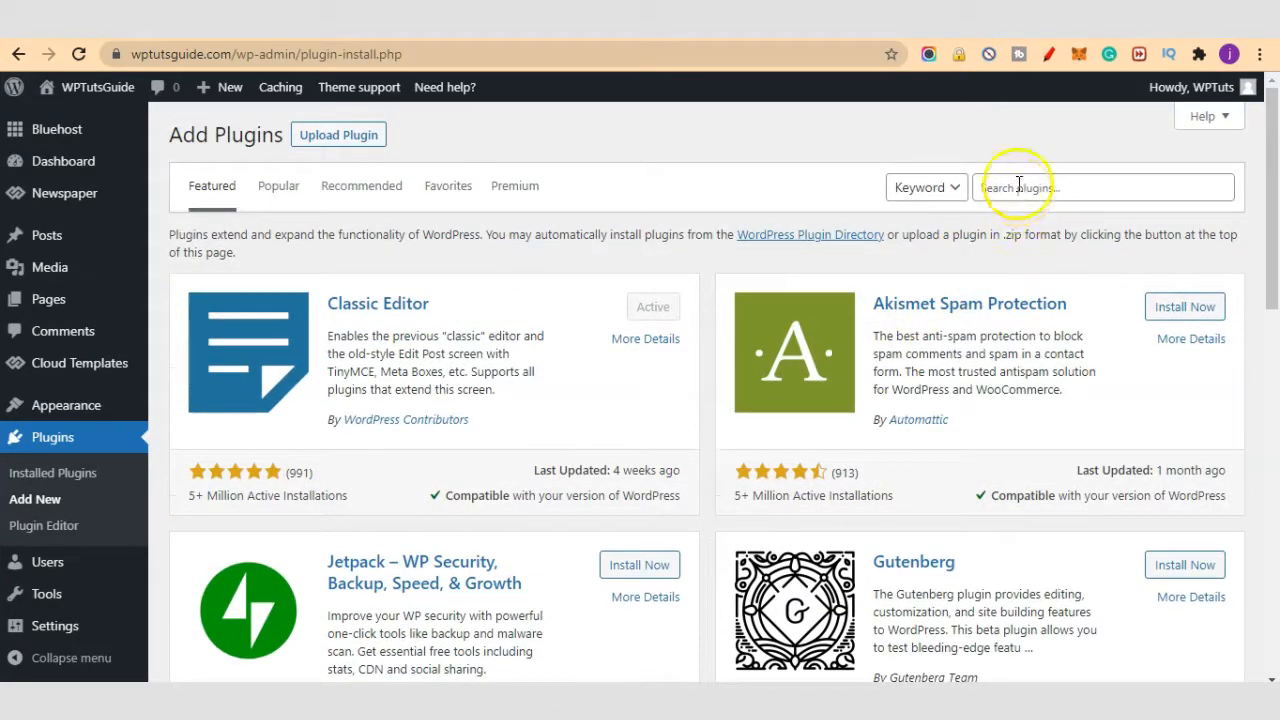
- Search the plugin directory for "youtube"
{"action": "left_click", "coordinate": [1018, 183]}
{"action": "type", "text": "t"}
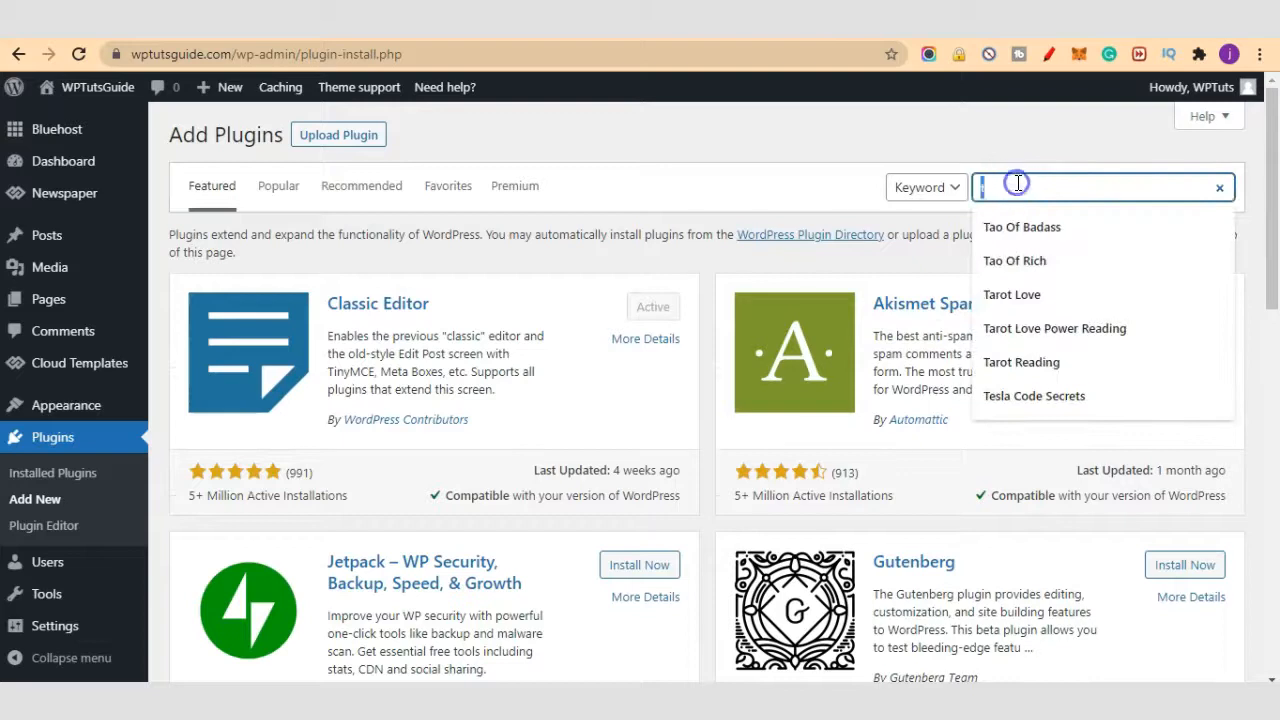
{"action": "type", "text": "you"}
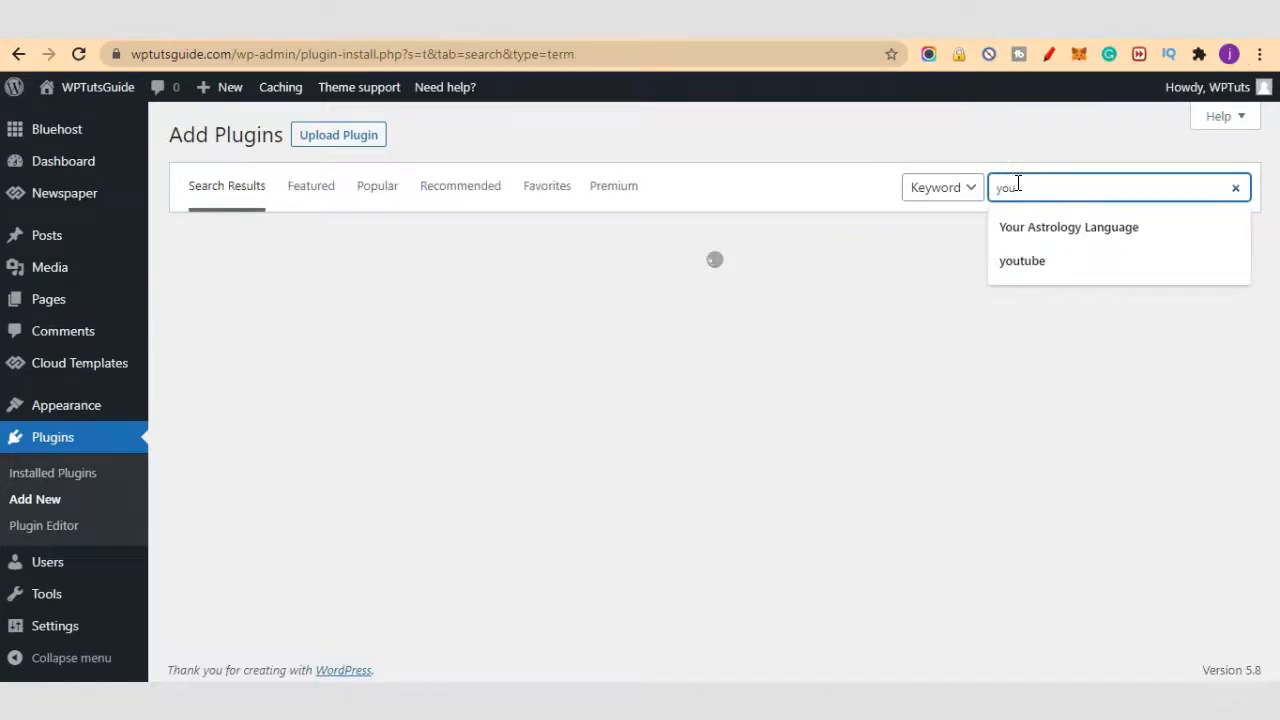
{"action": "type", "text": "tube"}
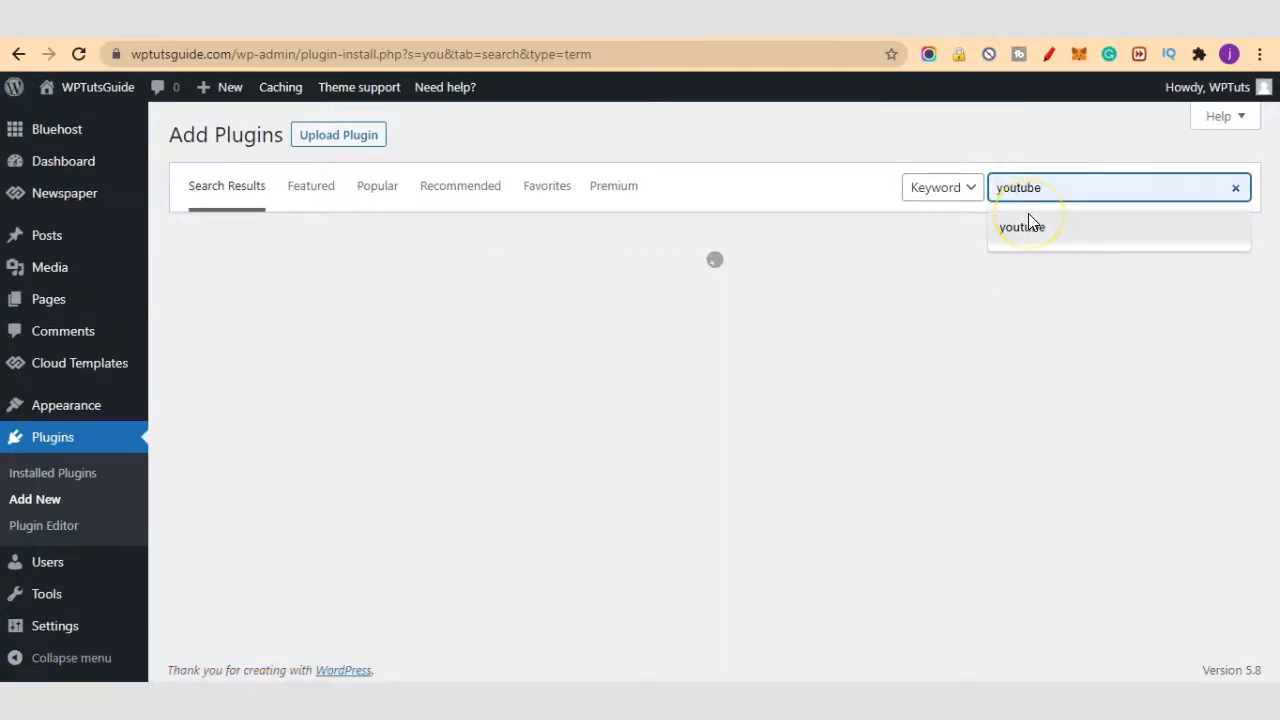
{"action": "left_click", "coordinate": [1029, 216]}
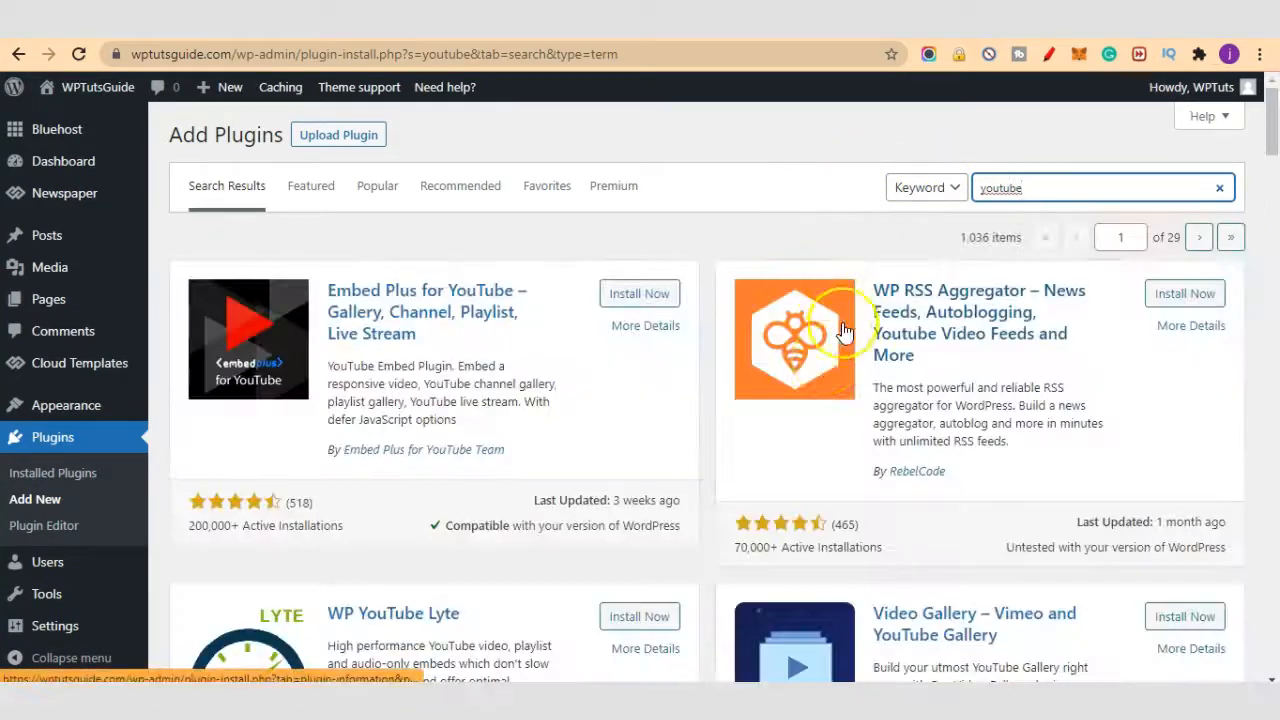
- Examine the YouTube-related plugins offered in the search results, with their descriptions, ratings and compatibility
{"action": "scroll", "coordinate": [732, 368], "scroll_direction": "down", "scroll_amount": 5}
{"action": "scroll", "coordinate": [732, 372], "scroll_direction": "down", "scroll_amount": 8}
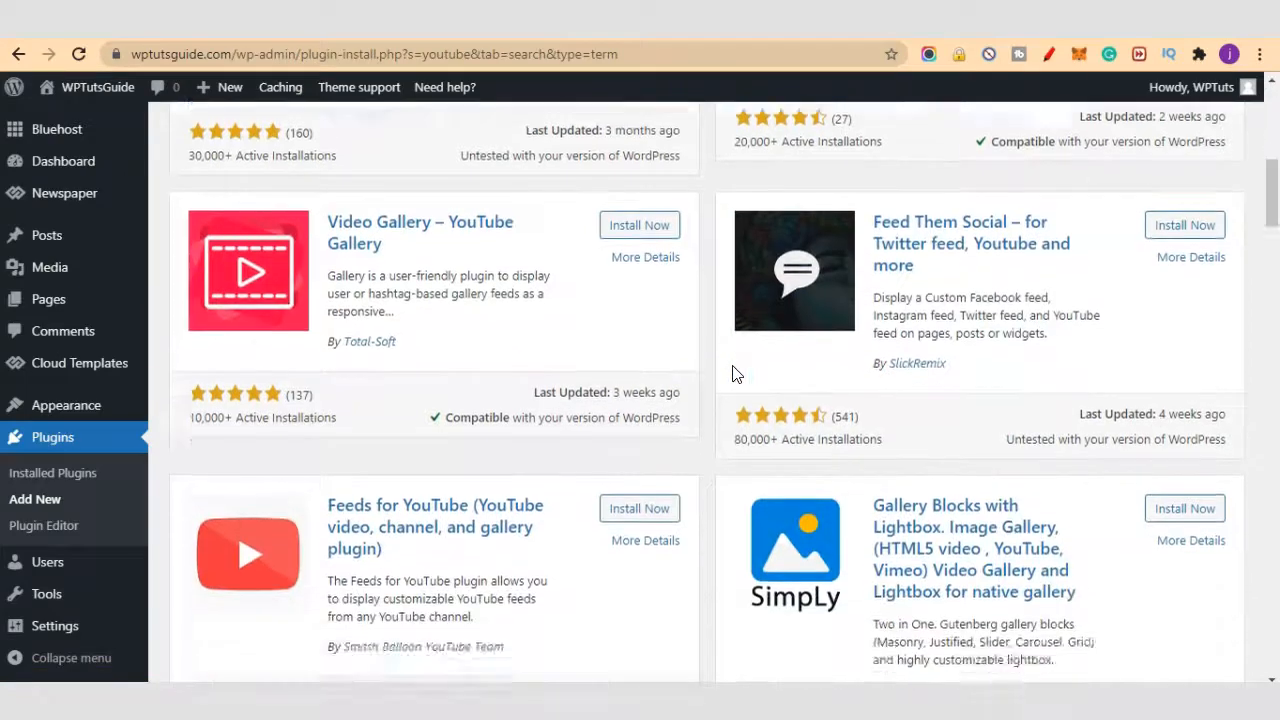
{"action": "scroll", "coordinate": [732, 374], "scroll_direction": "down", "scroll_amount": 1}
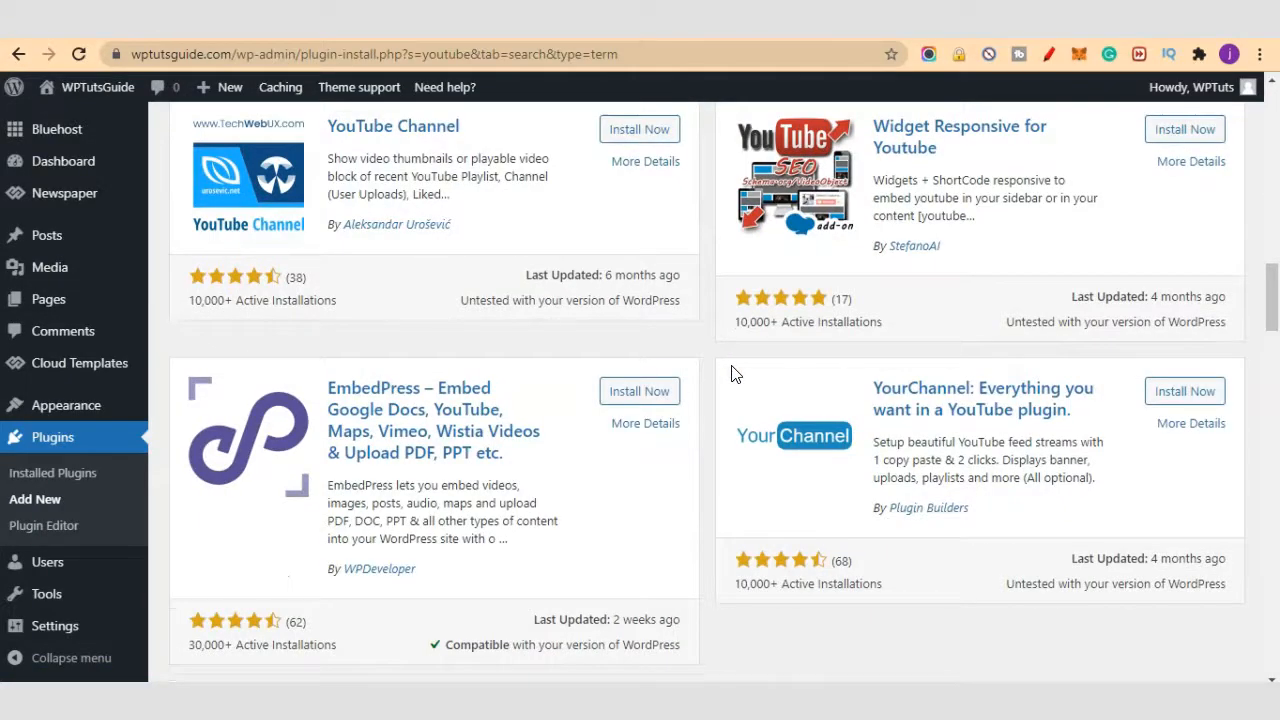
{"action": "scroll", "coordinate": [731, 374], "scroll_direction": "down", "scroll_amount": 2}
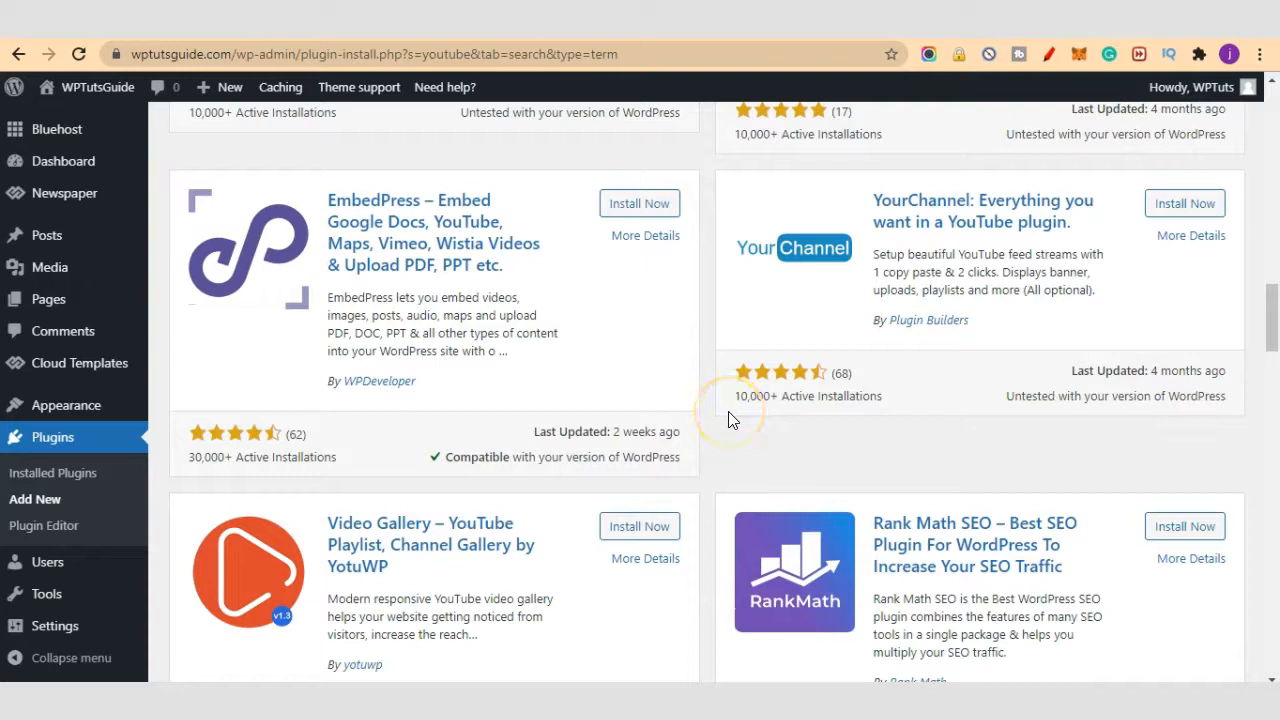
{"action": "scroll", "coordinate": [730, 420], "scroll_direction": "up", "scroll_amount": 10}
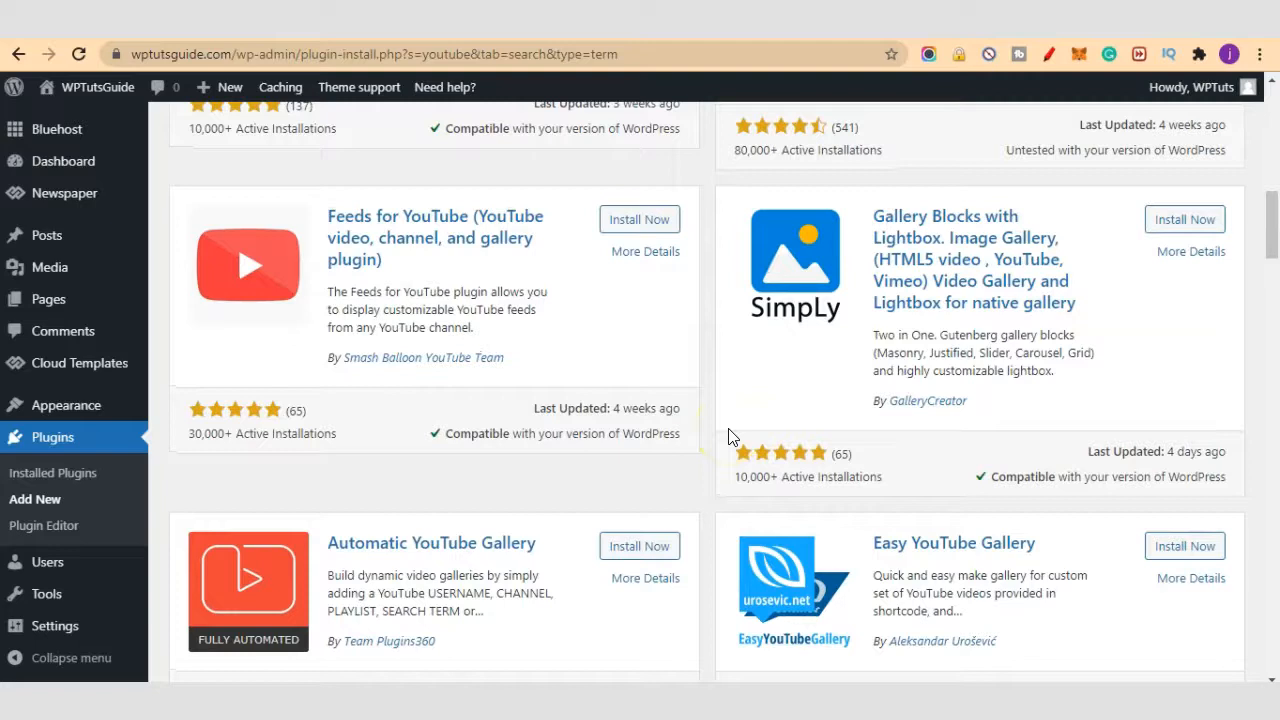
{"action": "left_click", "coordinate": [726, 428]}
{"action": "left_click", "coordinate": [718, 408]}
{"action": "left_click", "coordinate": [718, 378]}
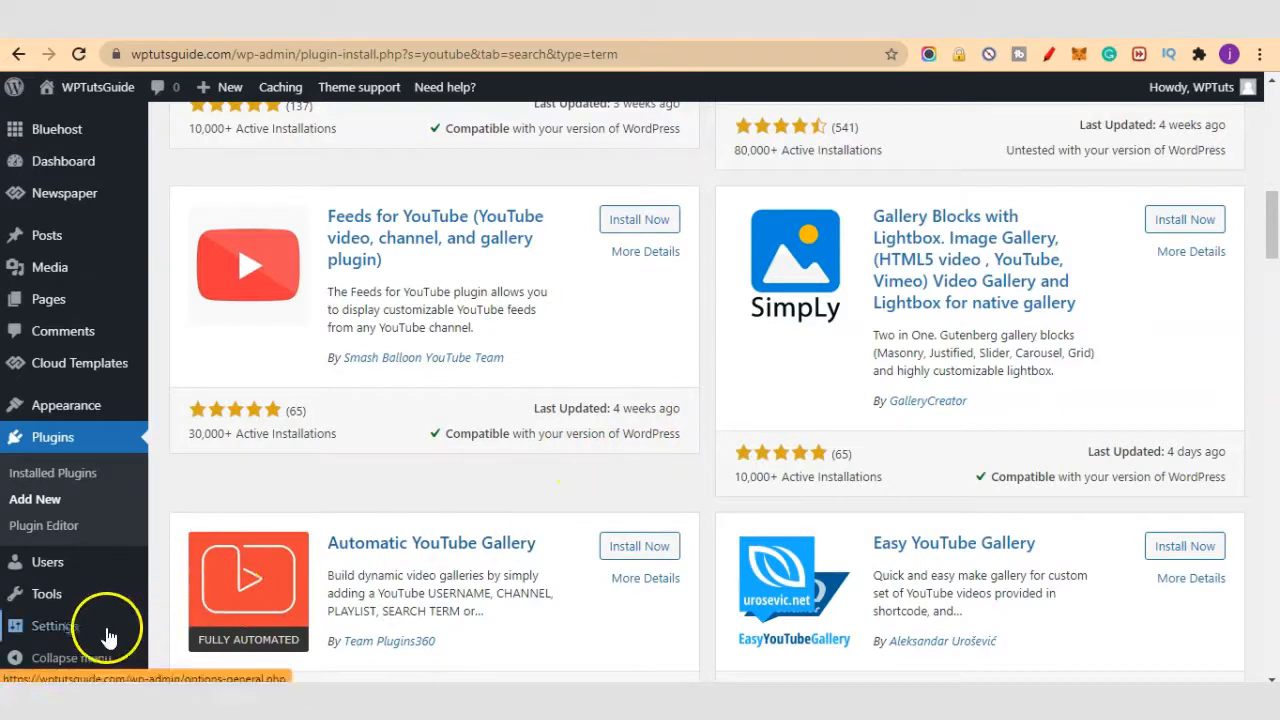
- Set the site's permalink structure to Post name in the permalink settings and save the changes
{"action": "mouse_move", "coordinate": [105, 634]}
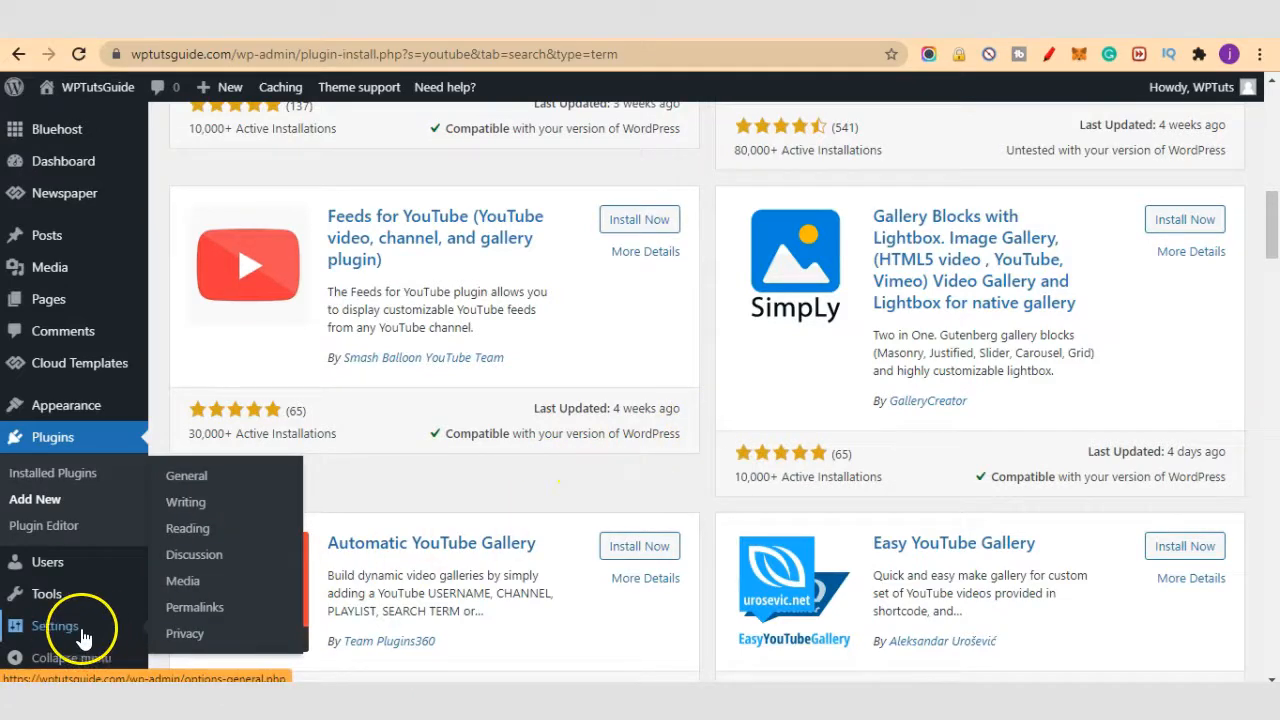
{"action": "left_click", "coordinate": [226, 611]}
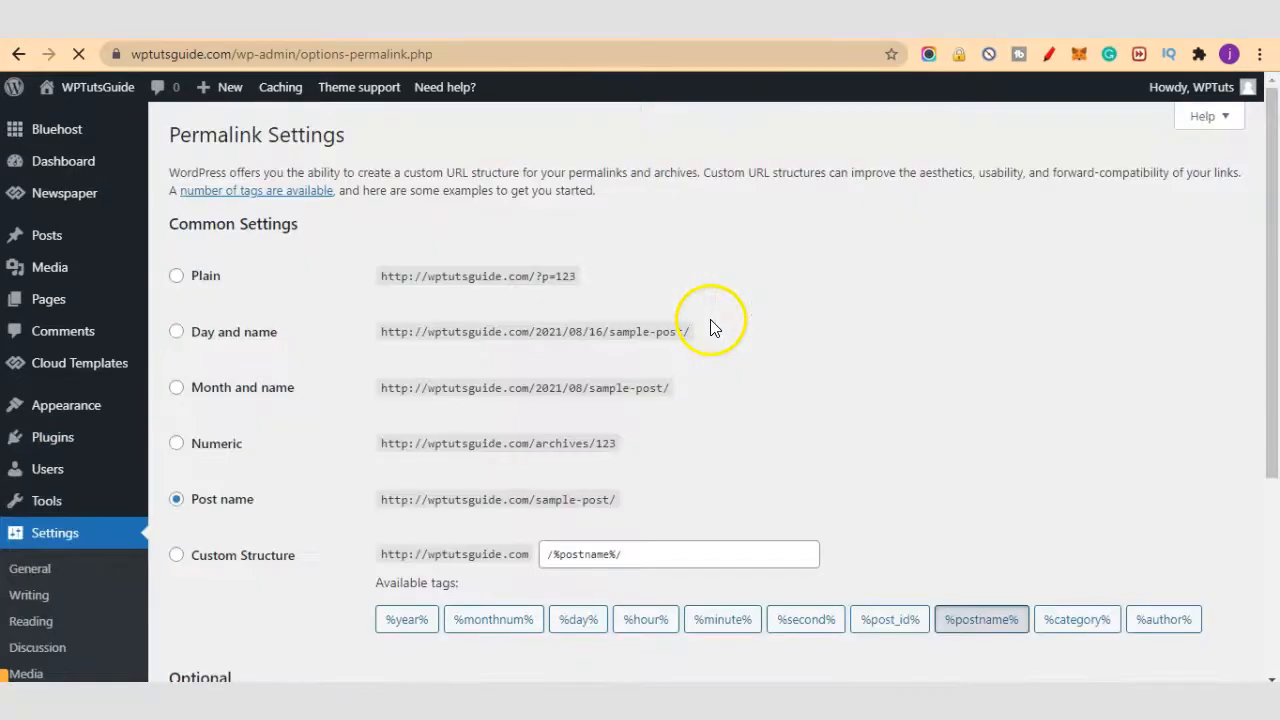
{"action": "left_click", "coordinate": [198, 276]}
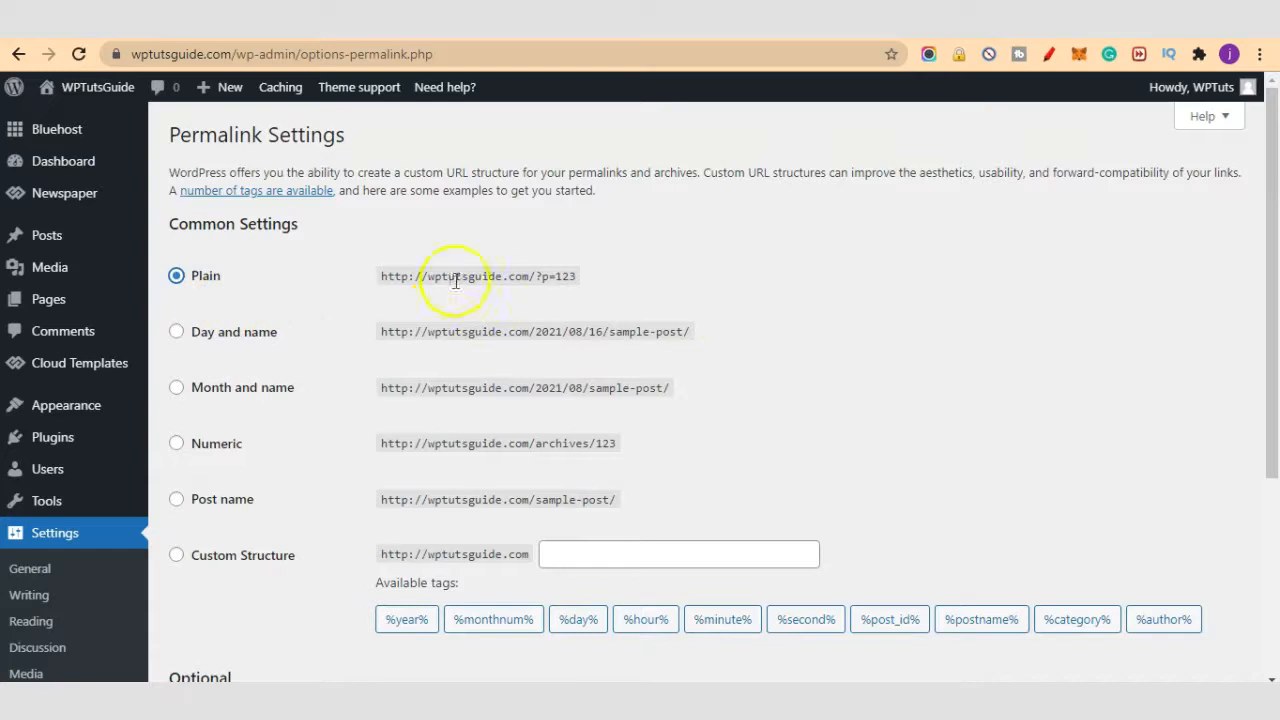
{"action": "scroll", "coordinate": [866, 289], "scroll_direction": "down", "scroll_amount": 2}
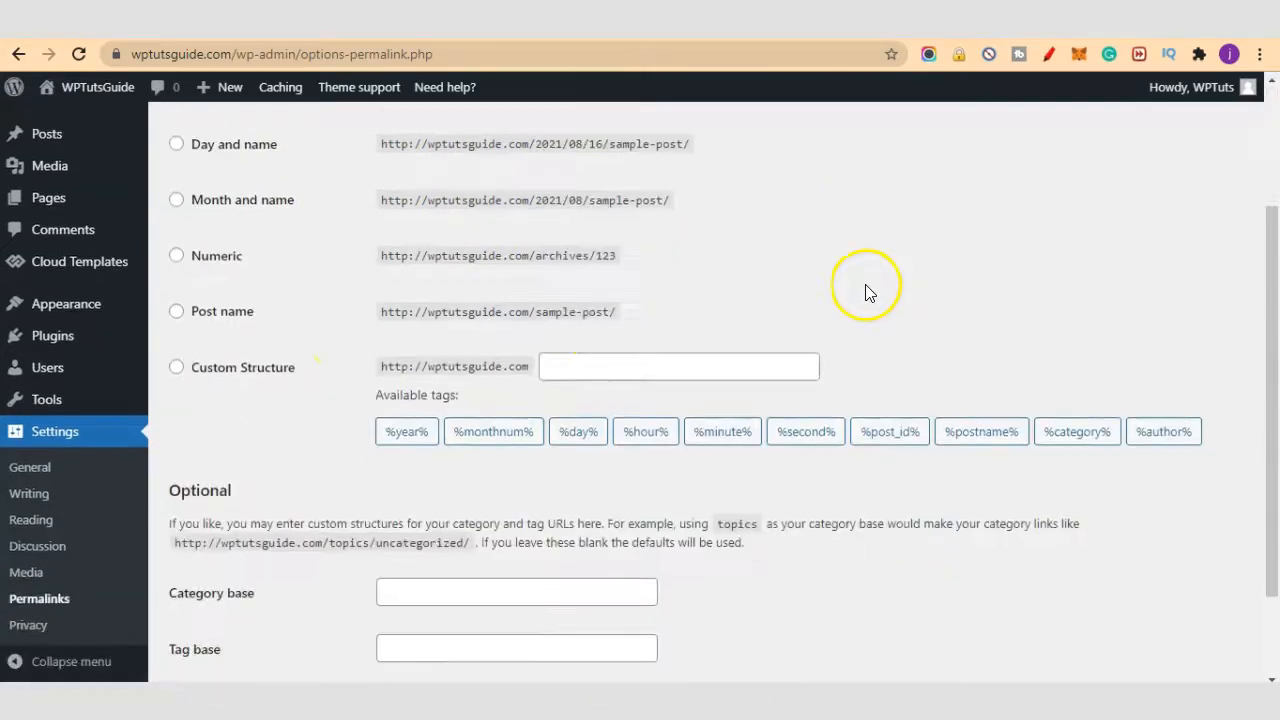
{"action": "left_click", "coordinate": [200, 316]}
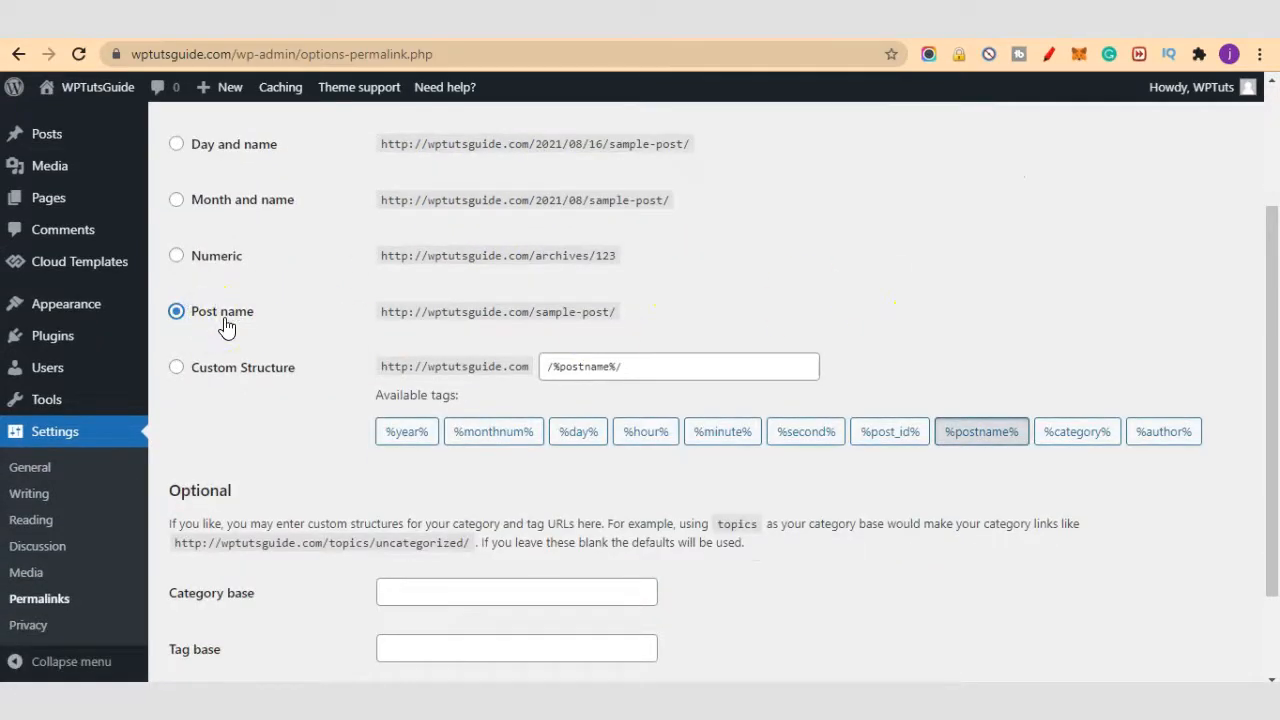
{"action": "scroll", "coordinate": [600, 371], "scroll_direction": "down", "scroll_amount": 2}
{"action": "left_click", "coordinate": [222, 590]}
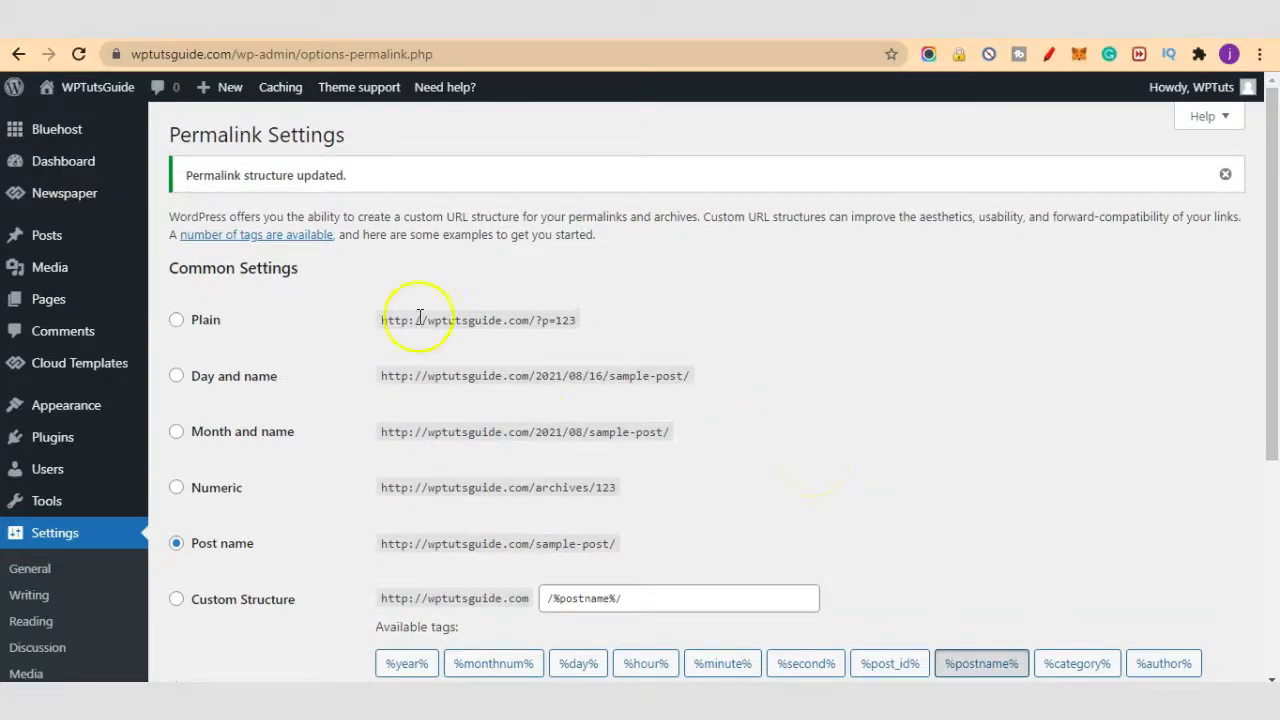
- Open the WPTutsGuide live site in a new browser tab and switch to it
{"action": "mouse_move", "coordinate": [95, 206]}
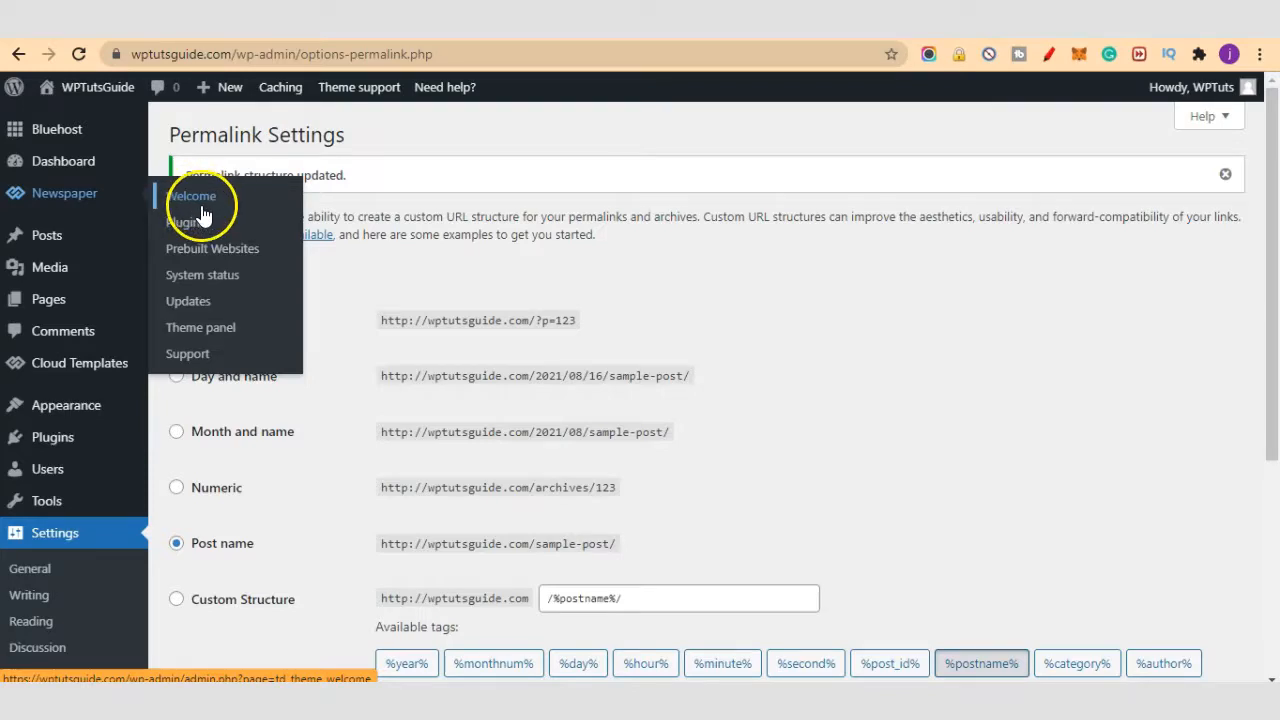
{"action": "mouse_move", "coordinate": [86, 90]}
{"action": "right_click", "coordinate": [105, 125]}
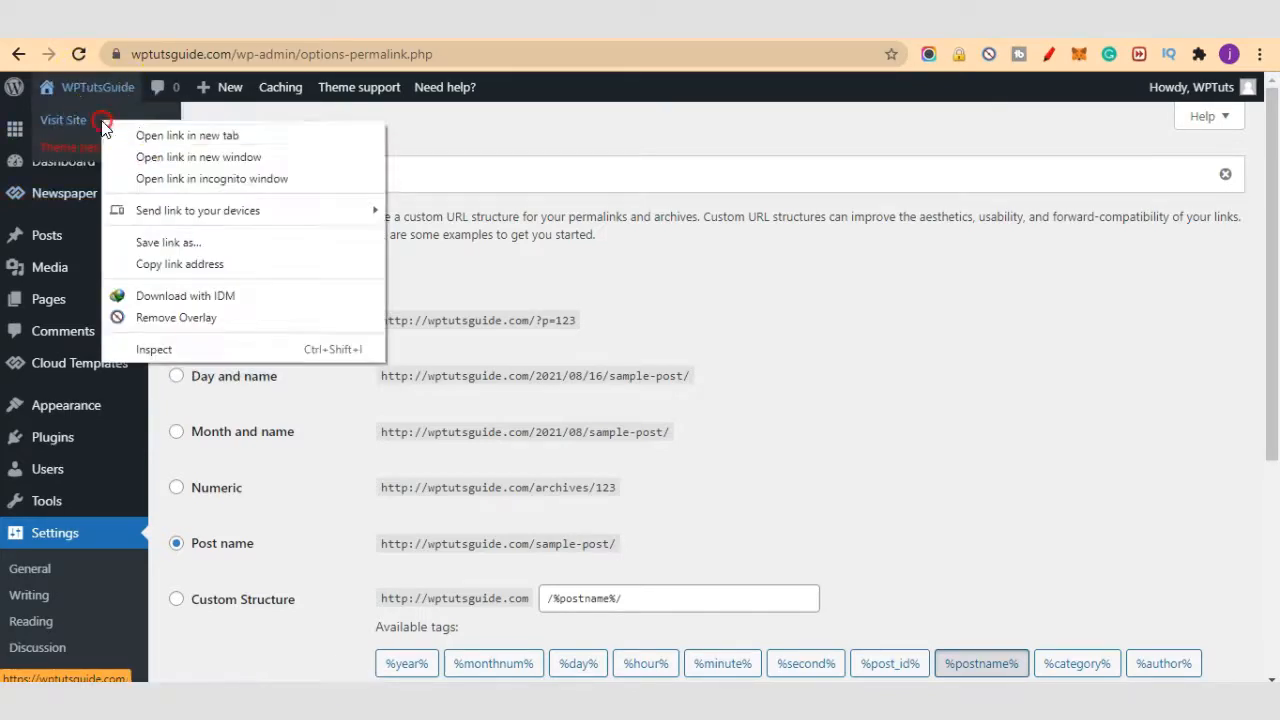
{"action": "left_click", "coordinate": [143, 131]}
{"action": "left_click", "coordinate": [400, 22]}
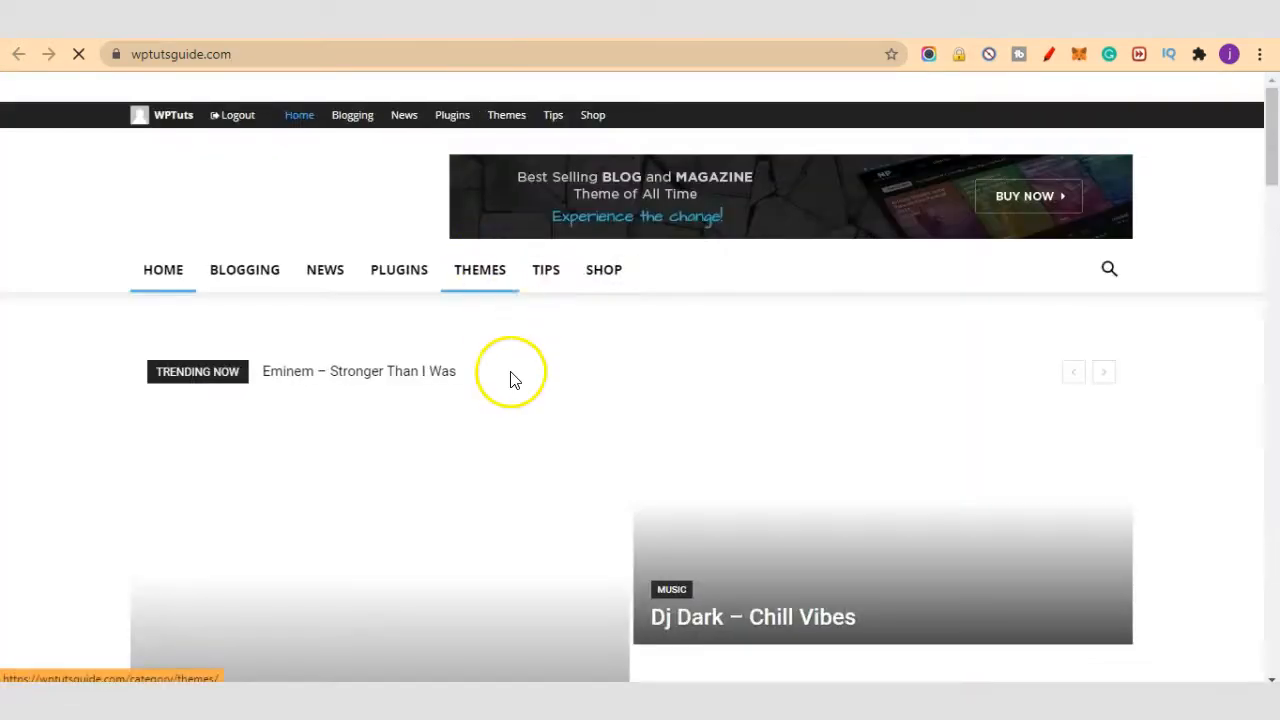
- Look over the site's home page from the featured posts to the House Design and Tech and Gadgets sections
{"action": "scroll", "coordinate": [514, 383], "scroll_direction": "down", "scroll_amount": 3}
{"action": "scroll", "coordinate": [514, 383], "scroll_direction": "down", "scroll_amount": 10}
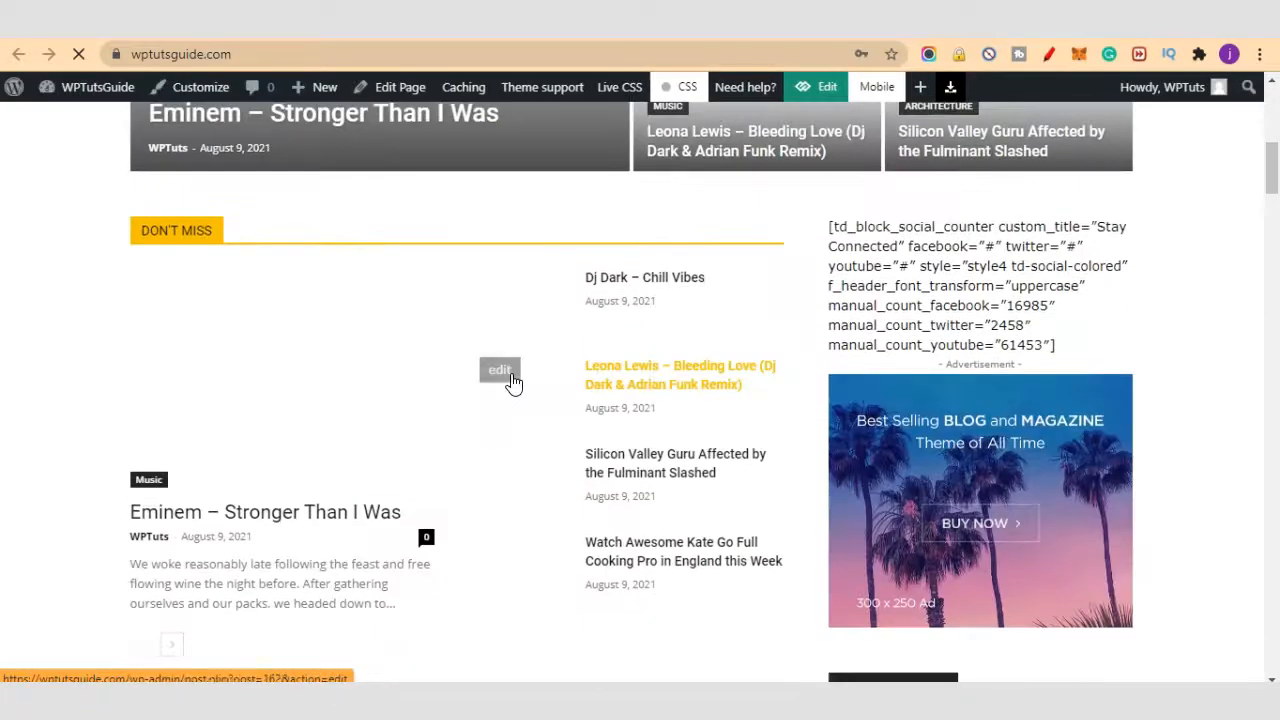
{"action": "scroll", "coordinate": [514, 383], "scroll_direction": "down", "scroll_amount": 5}
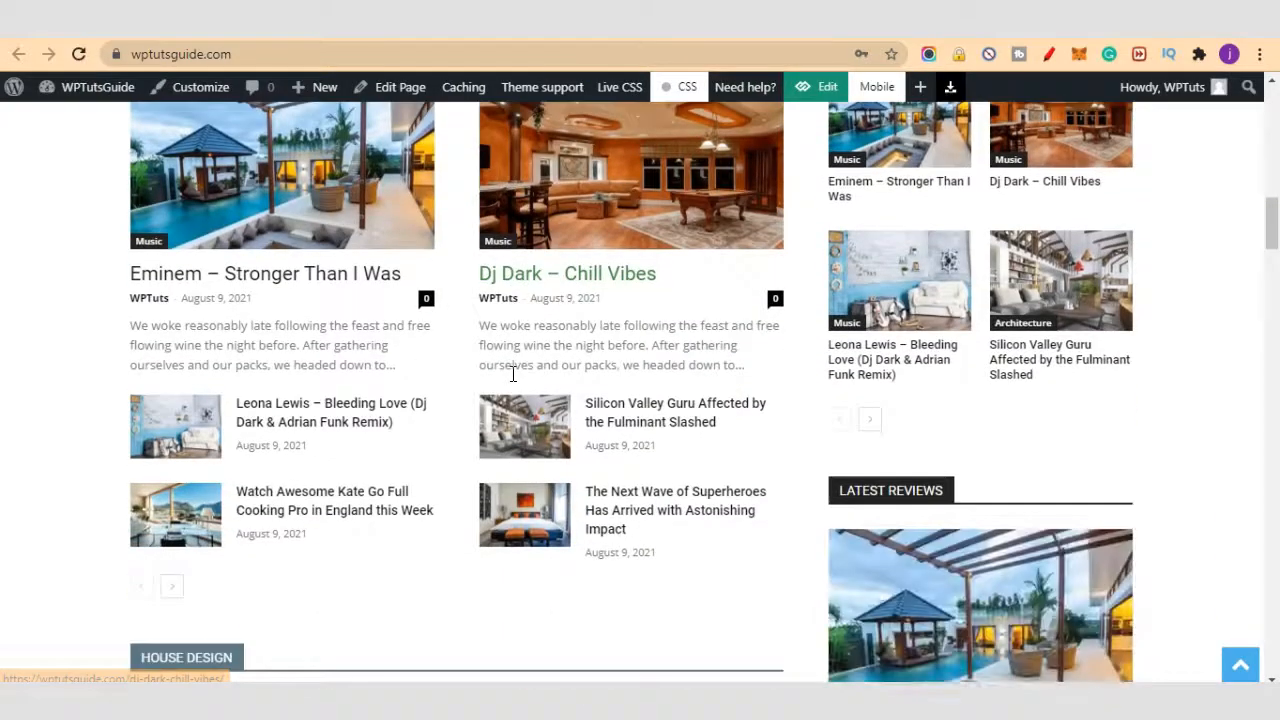
{"action": "scroll", "coordinate": [511, 383], "scroll_direction": "down", "scroll_amount": 3}
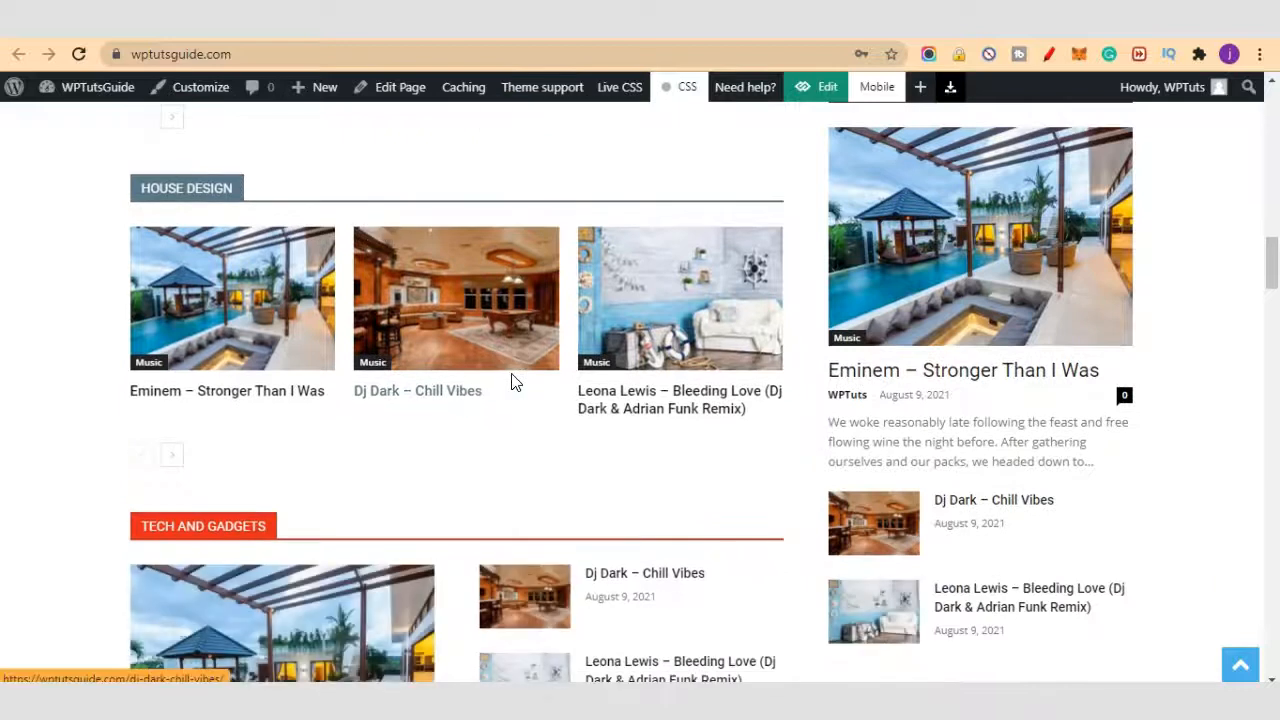
{"action": "left_click", "coordinate": [497, 425]}
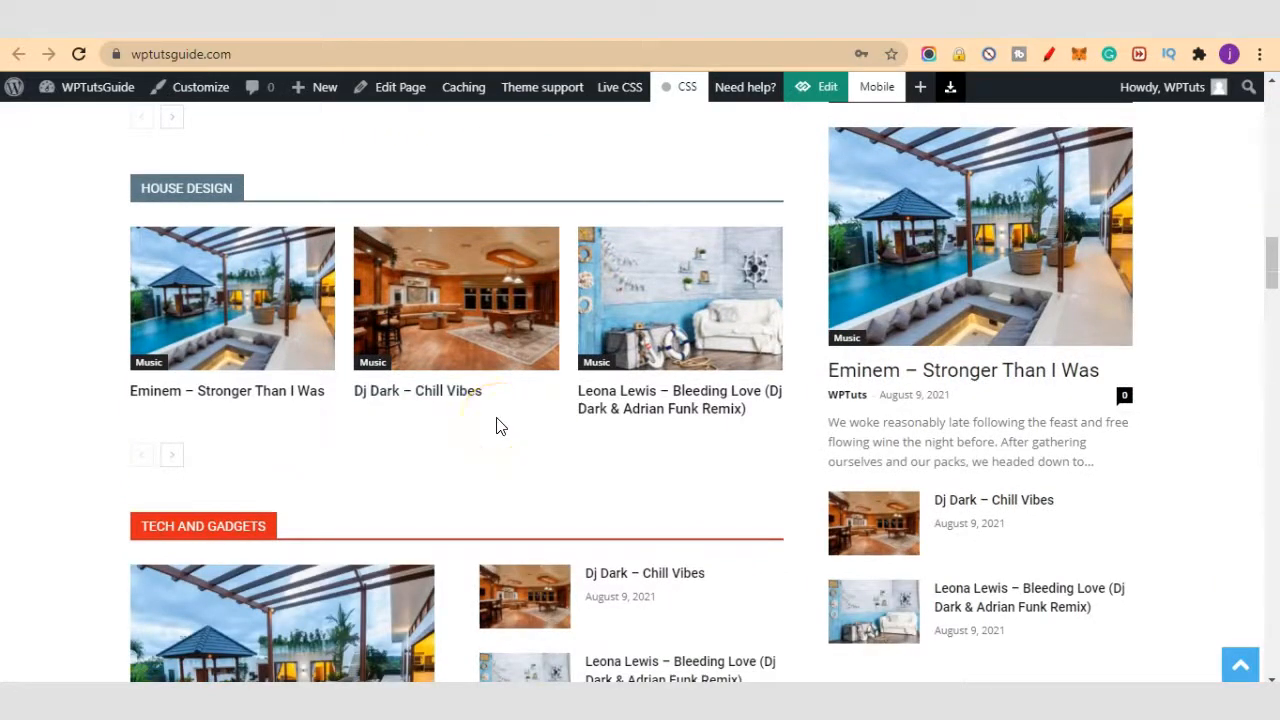
- Open the "Dj Dark – Chill Vibes" post from the House Design section and look over its heading, share options and featured image
{"action": "scroll", "coordinate": [497, 425], "scroll_direction": "down", "scroll_amount": 1}
{"action": "left_click", "coordinate": [434, 298]}
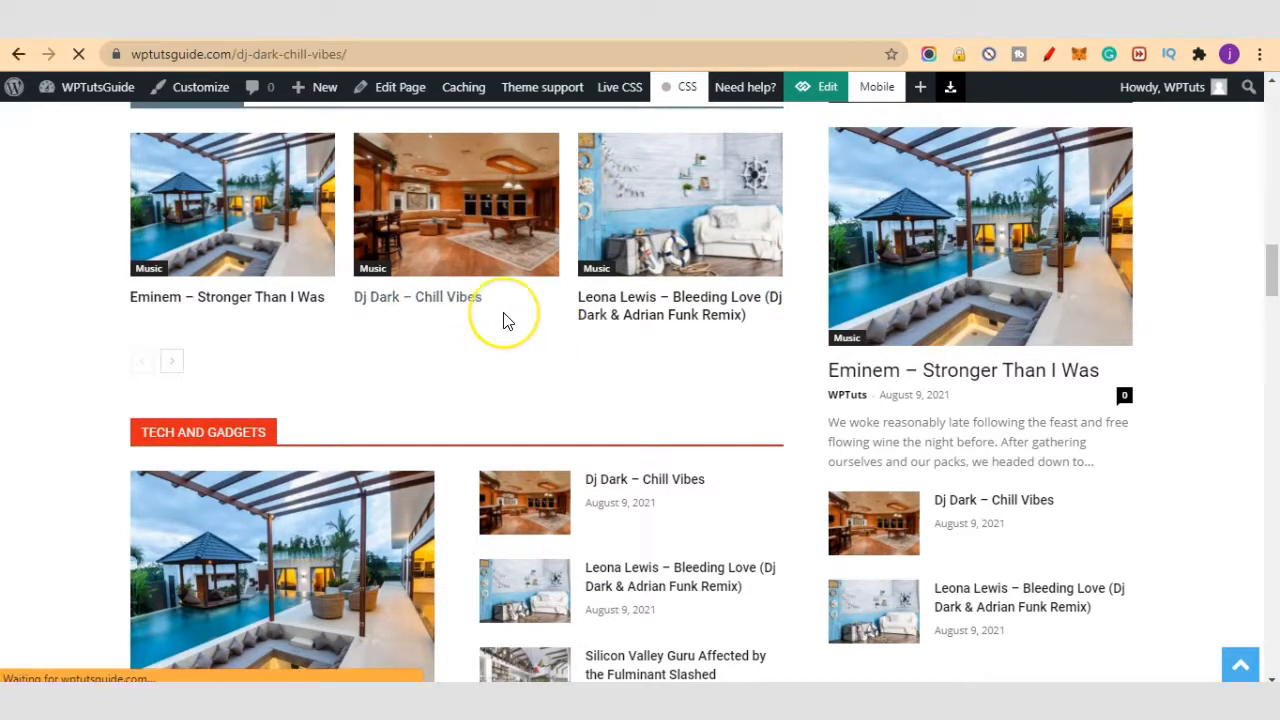
{"action": "scroll", "coordinate": [491, 371], "scroll_direction": "down", "scroll_amount": 3}
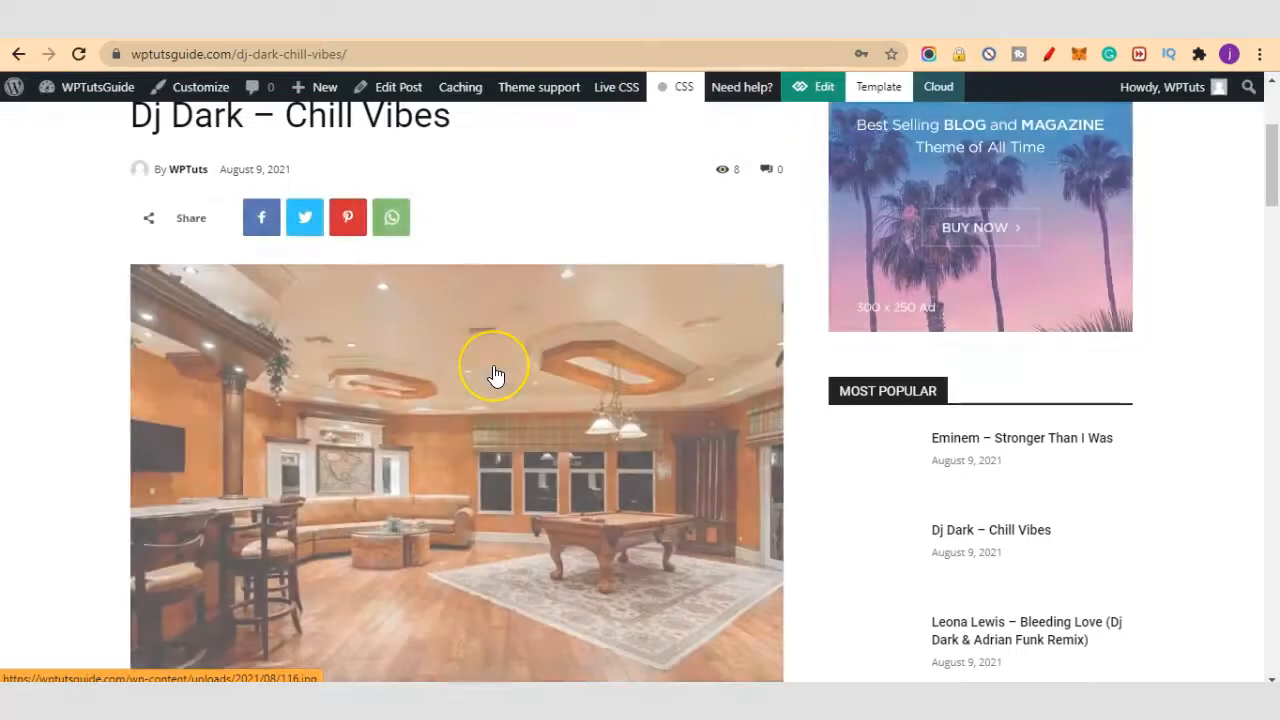
{"action": "scroll", "coordinate": [494, 377], "scroll_direction": "down", "scroll_amount": 7}
{"action": "scroll", "coordinate": [457, 329], "scroll_direction": "up", "scroll_amount": 7}
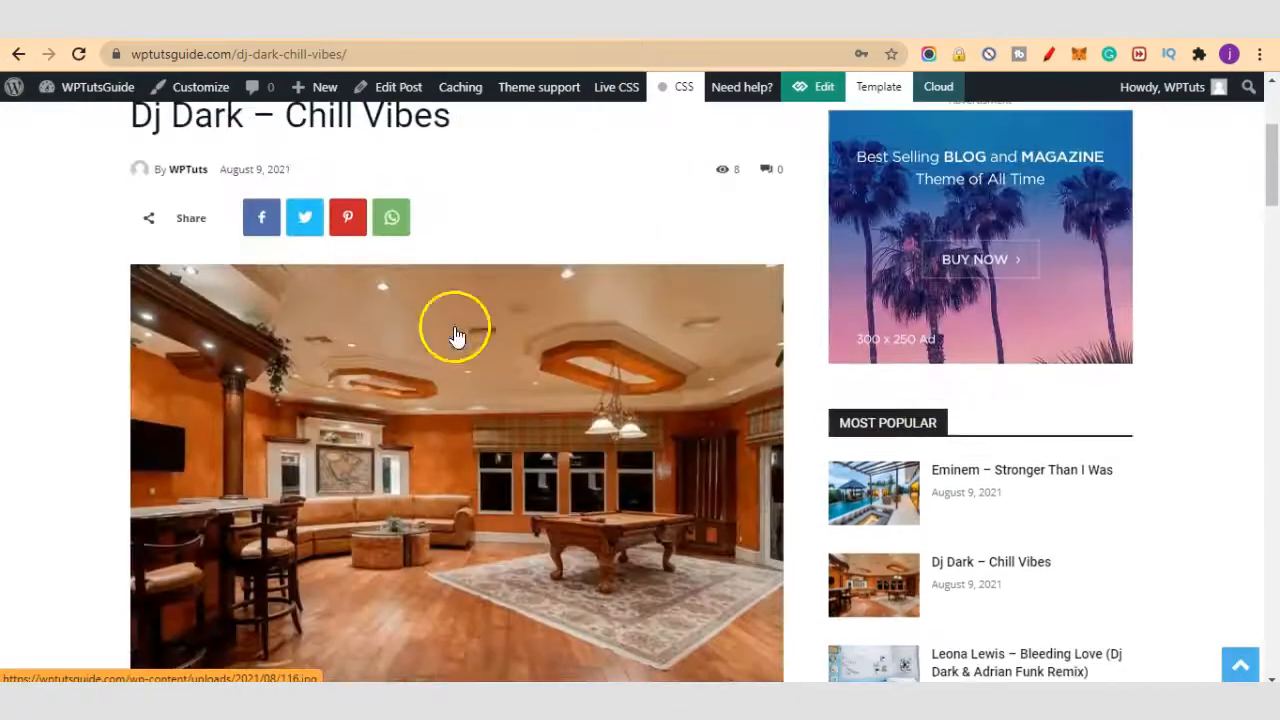
{"action": "scroll", "coordinate": [219, 374], "scroll_direction": "down", "scroll_amount": 3}
{"action": "scroll", "coordinate": [215, 358], "scroll_direction": "up", "scroll_amount": 2}
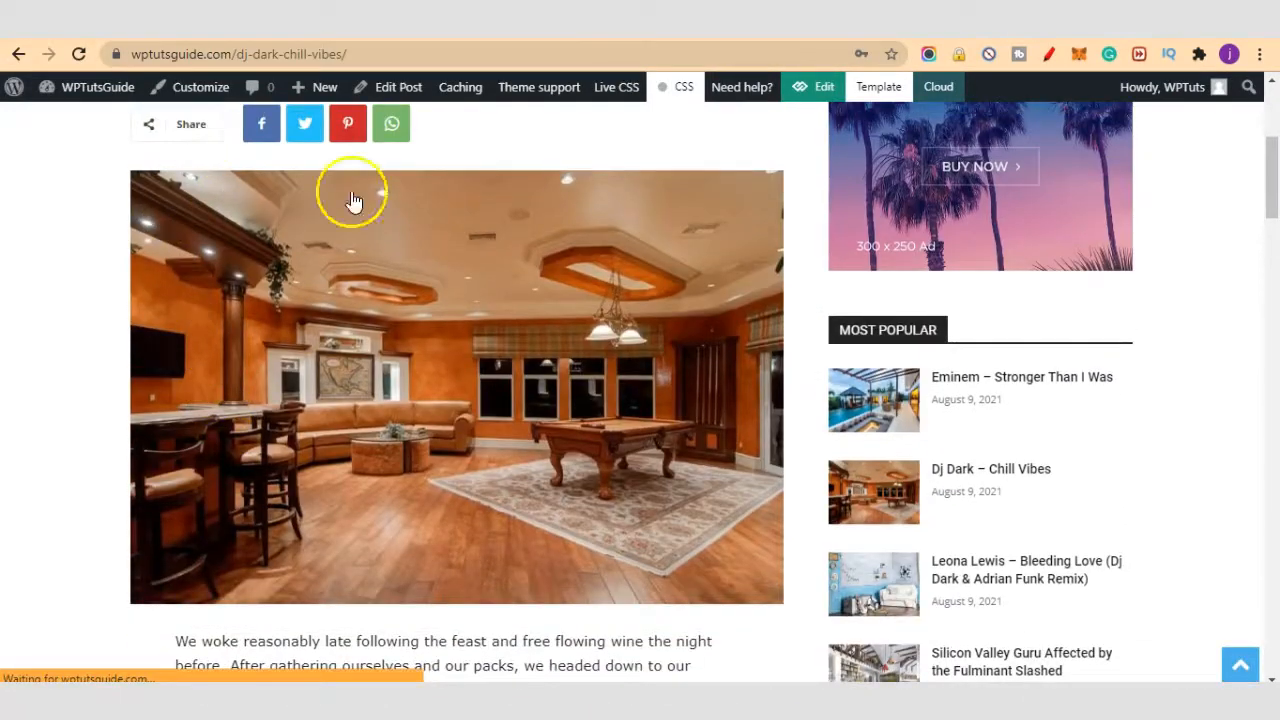
{"action": "scroll", "coordinate": [286, 371], "scroll_direction": "up", "scroll_amount": 2}
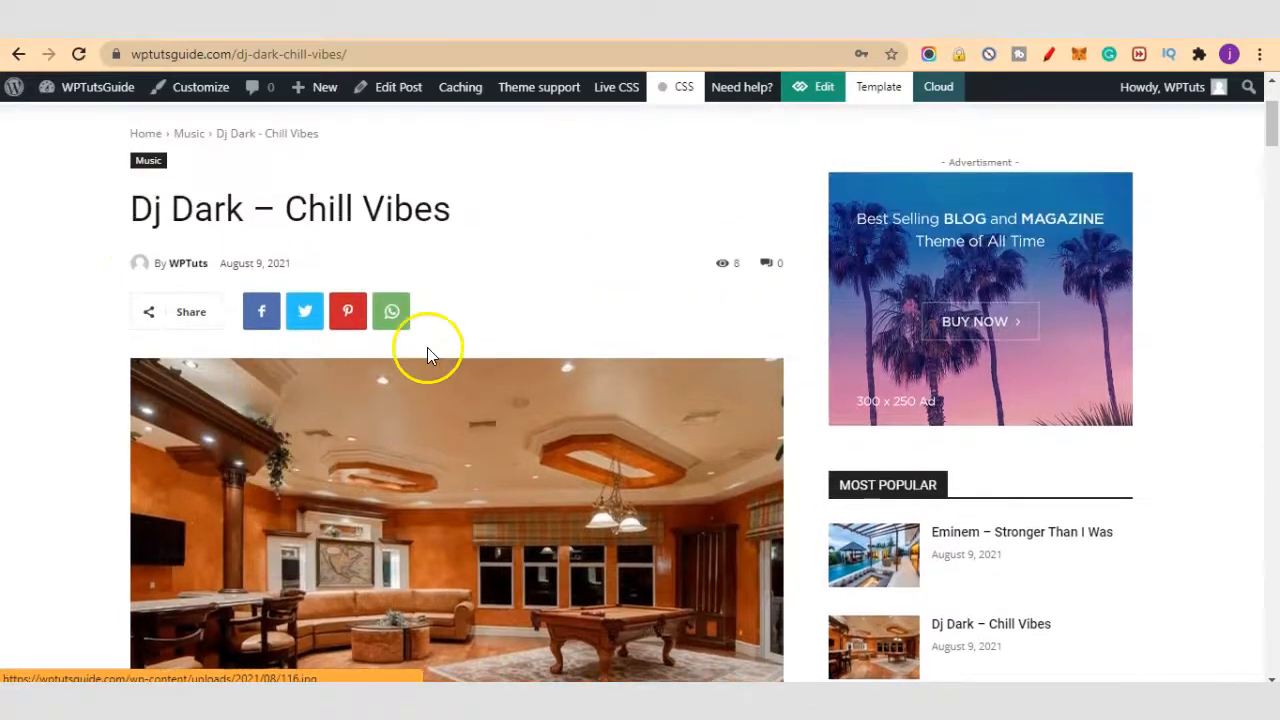
- Open the post's Facebook share window, move it to view the whole sharing preview, and return to the article without posting
{"action": "left_click", "coordinate": [266, 318]}
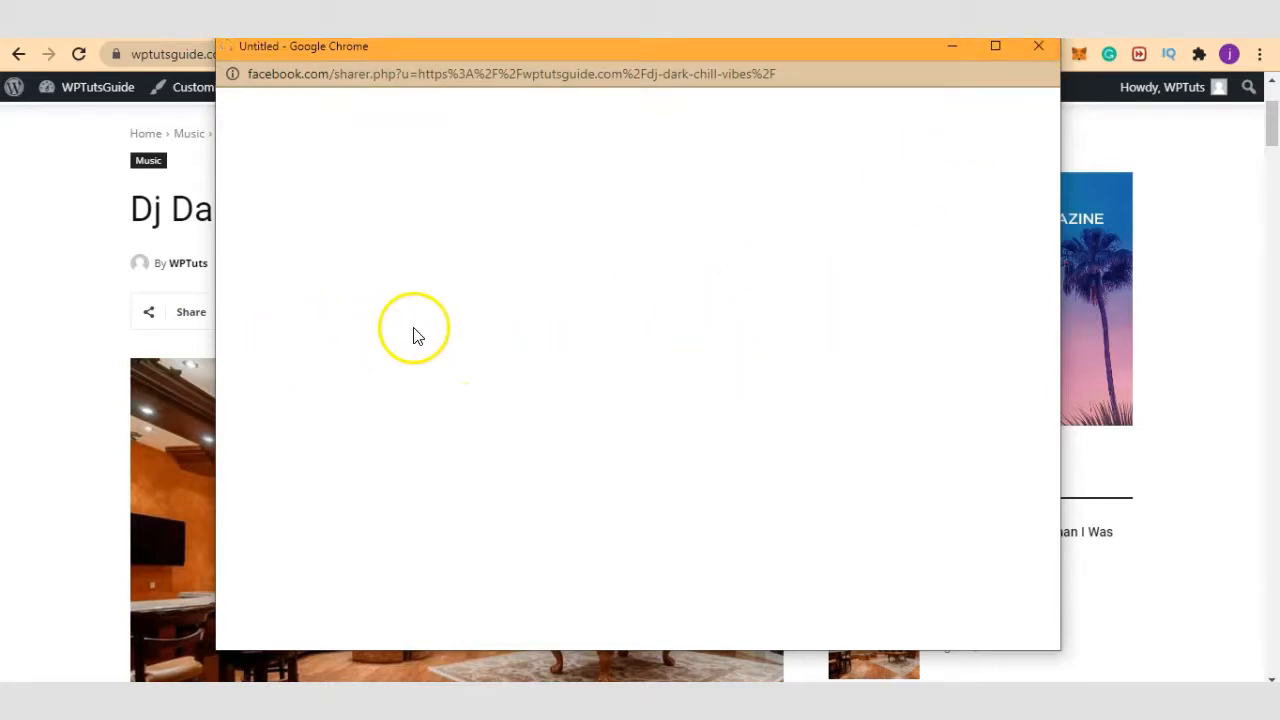
{"action": "left_click_drag", "start_coordinate": [760, 60], "coordinate": [892, 357]}
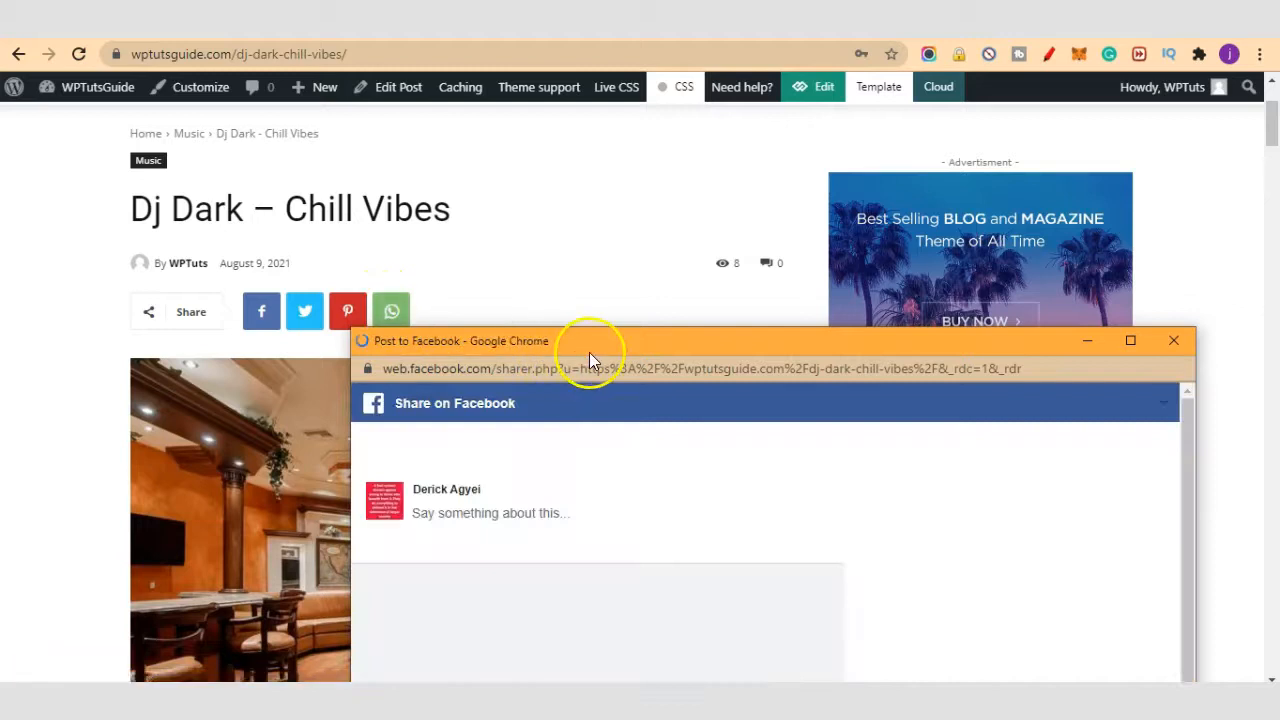
{"action": "left_click_drag", "start_coordinate": [589, 352], "coordinate": [489, 117]}
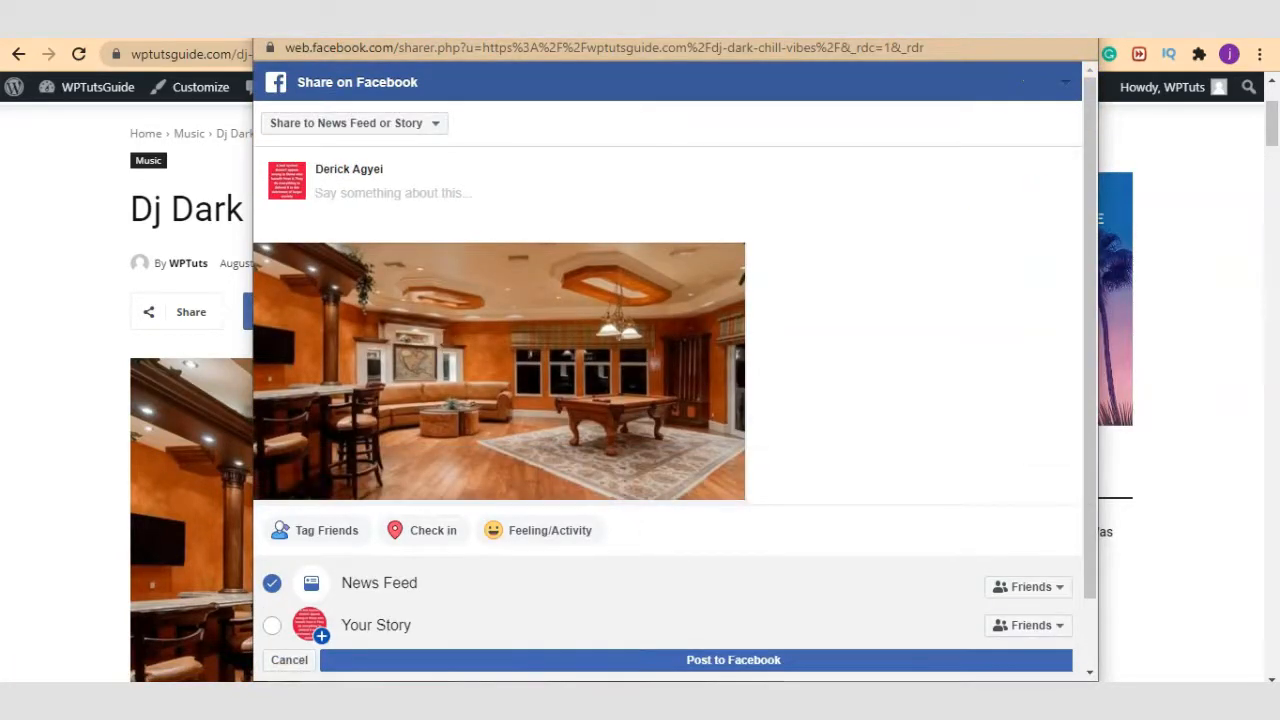
{"action": "left_click", "coordinate": [489, 300]}
- Examine the post from its body text and images down to the share links, author box, related articles and comment form
{"action": "scroll", "coordinate": [474, 288], "scroll_direction": "down", "scroll_amount": 5}
{"action": "scroll", "coordinate": [474, 294], "scroll_direction": "up", "scroll_amount": 1}
{"action": "scroll", "coordinate": [474, 294], "scroll_direction": "down", "scroll_amount": 7}
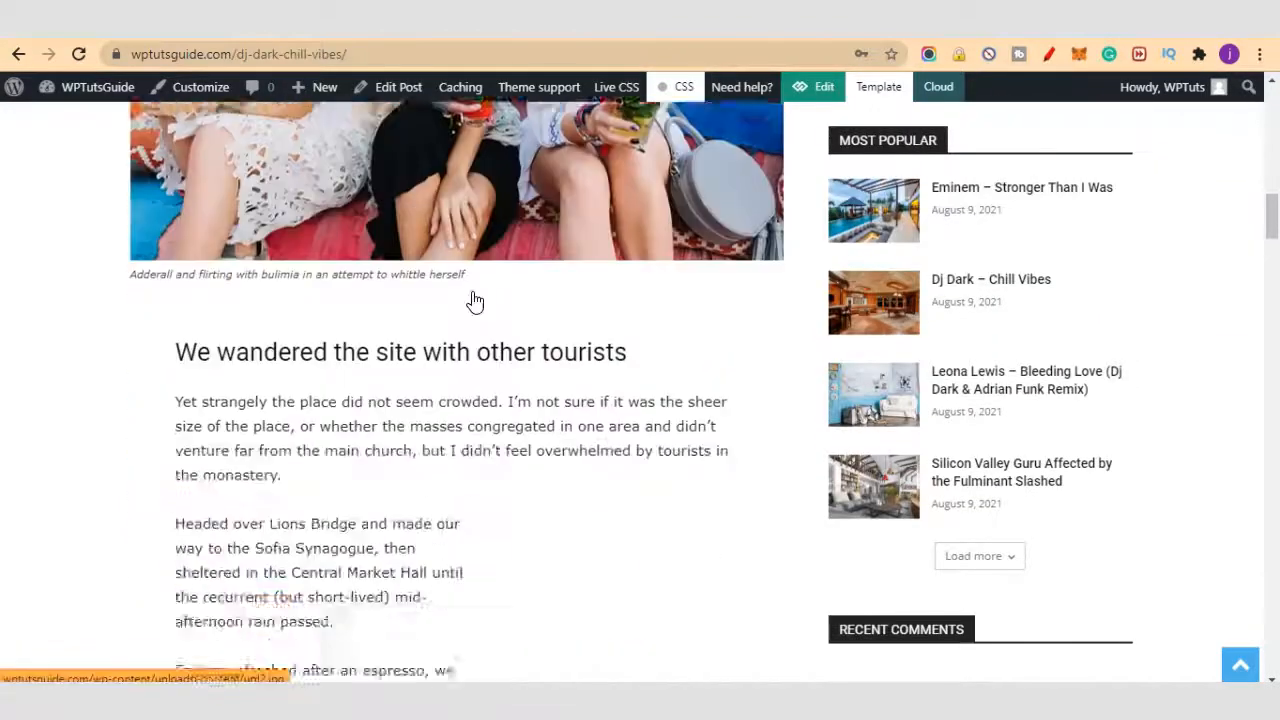
{"action": "scroll", "coordinate": [474, 296], "scroll_direction": "down", "scroll_amount": 9}
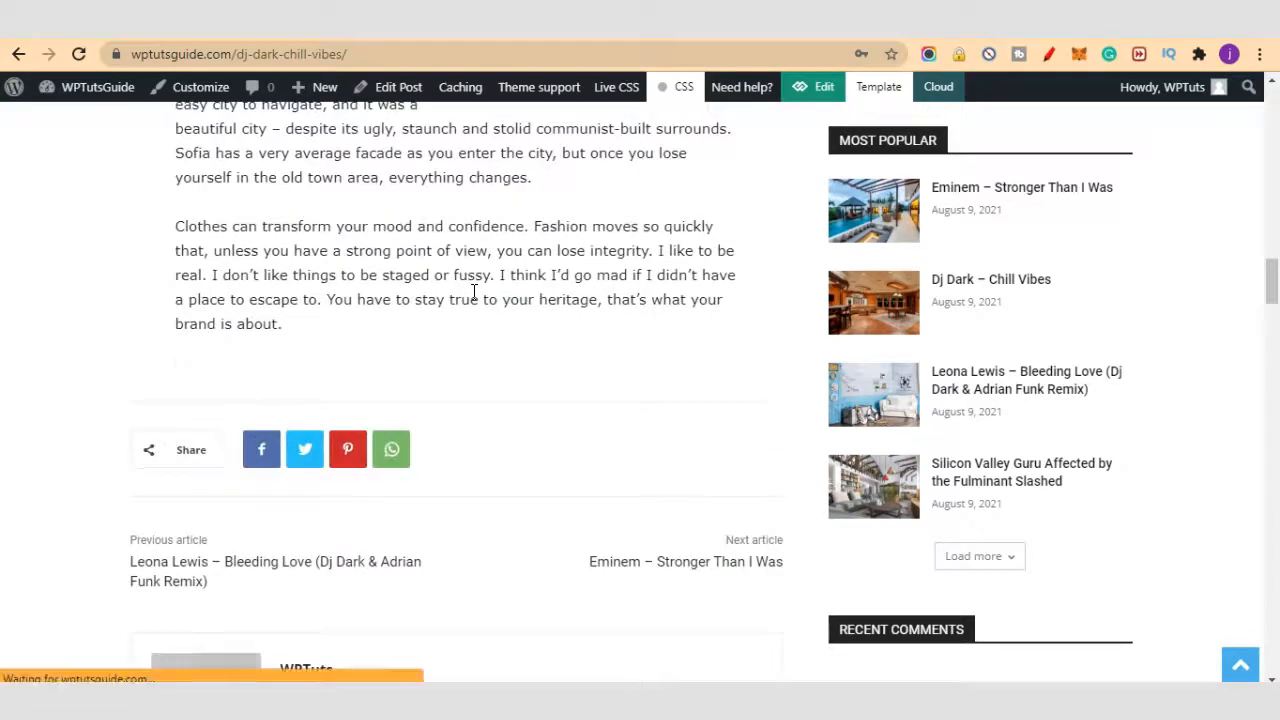
{"action": "scroll", "coordinate": [474, 296], "scroll_direction": "down", "scroll_amount": 4}
{"action": "scroll", "coordinate": [474, 300], "scroll_direction": "down", "scroll_amount": 3}
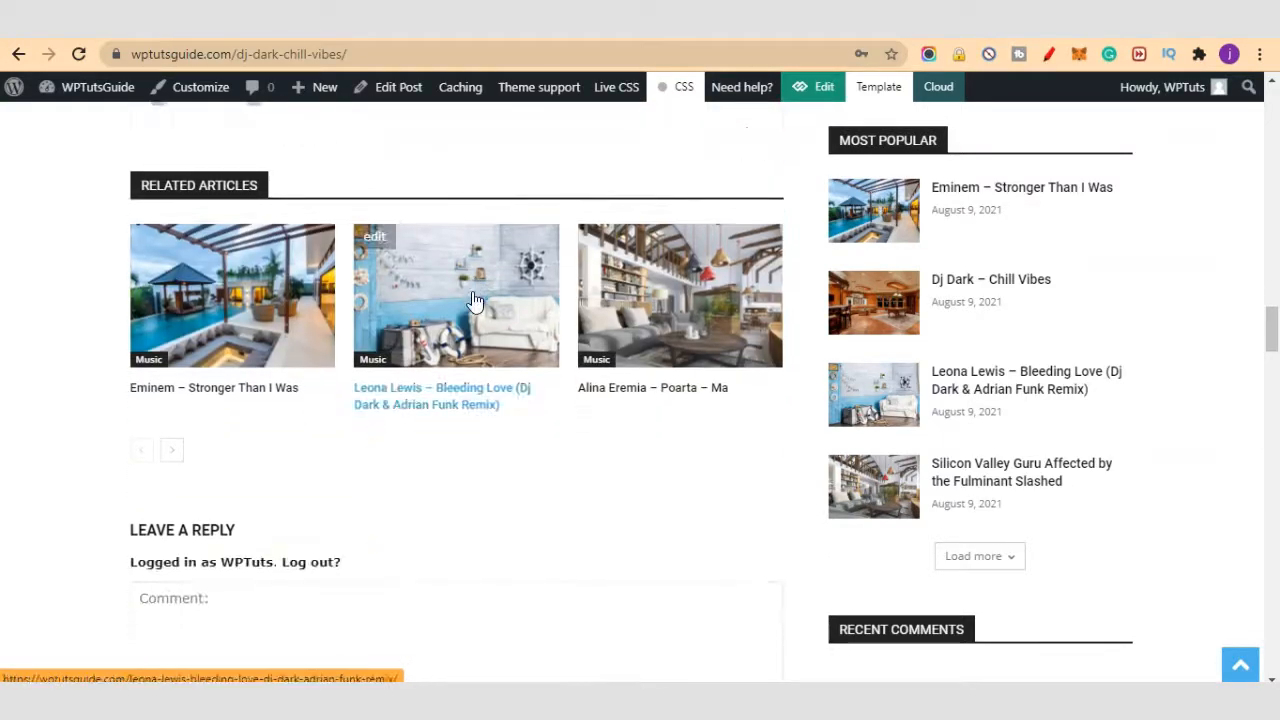
{"action": "scroll", "coordinate": [557, 423], "scroll_direction": "down", "scroll_amount": 5}
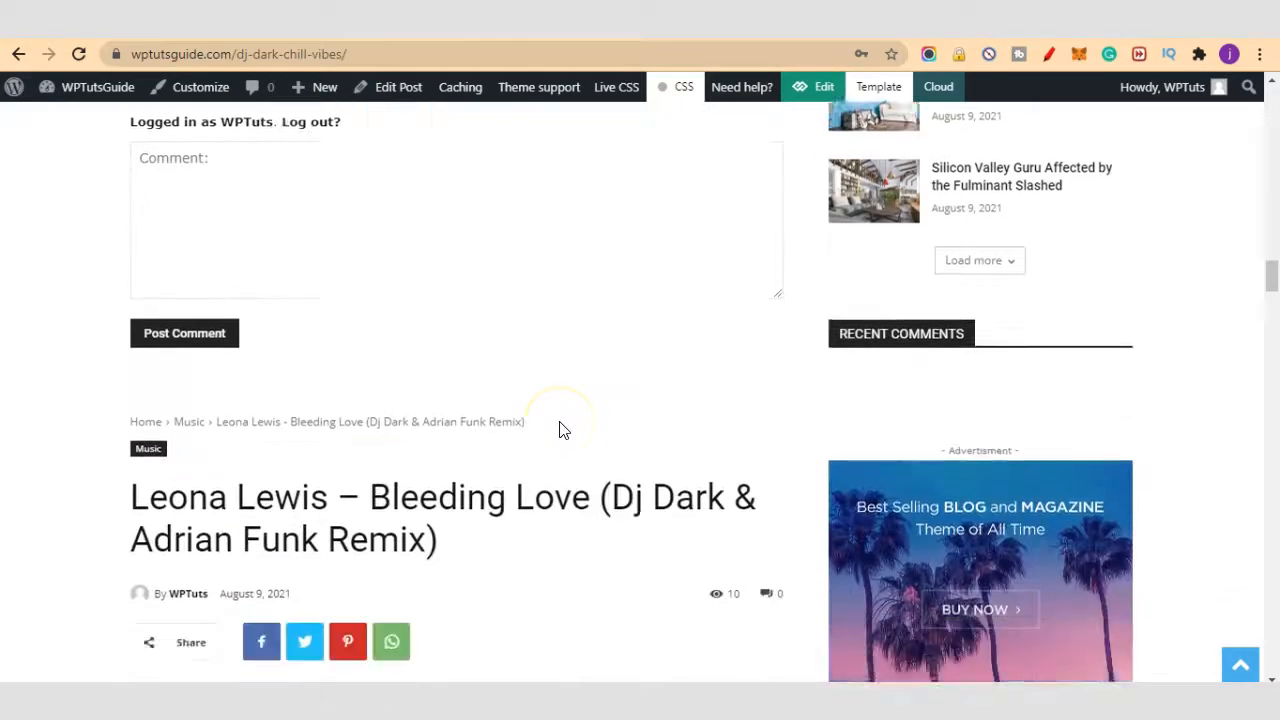
{"action": "scroll", "coordinate": [560, 430], "scroll_direction": "down", "scroll_amount": 2}
{"action": "scroll", "coordinate": [560, 430], "scroll_direction": "up", "scroll_amount": 6}
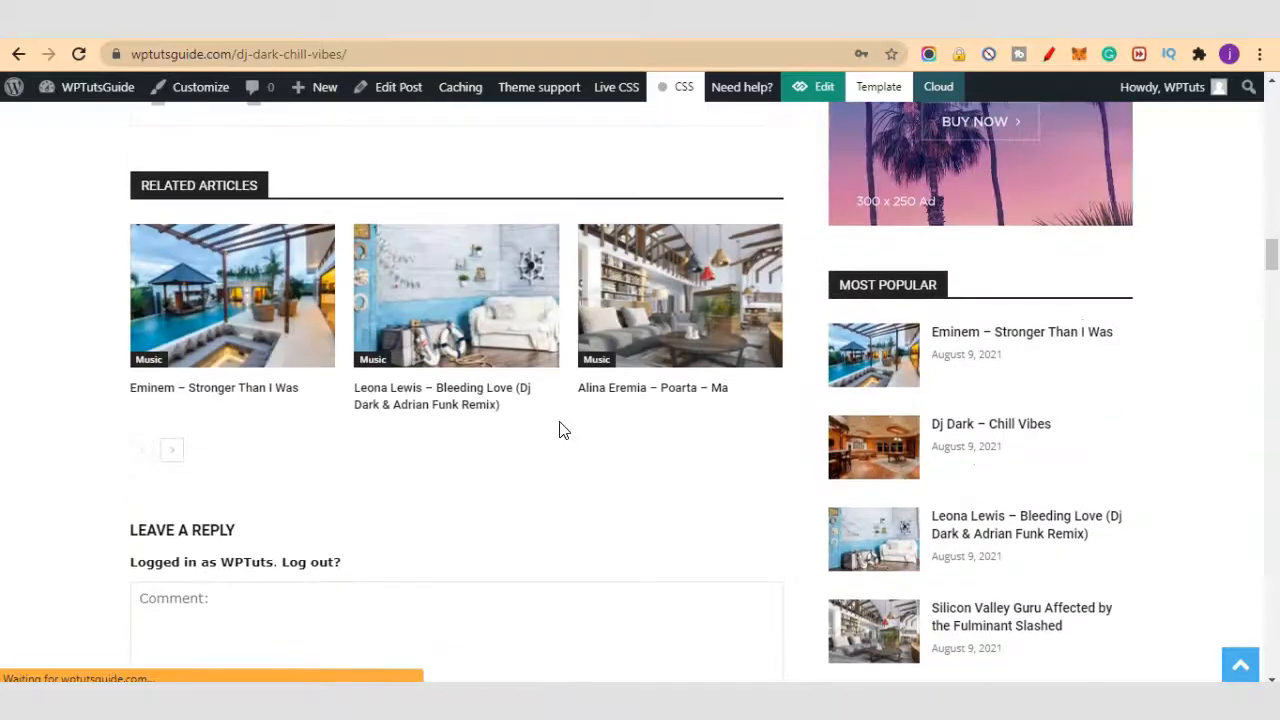
{"action": "left_click", "coordinate": [545, 540]}
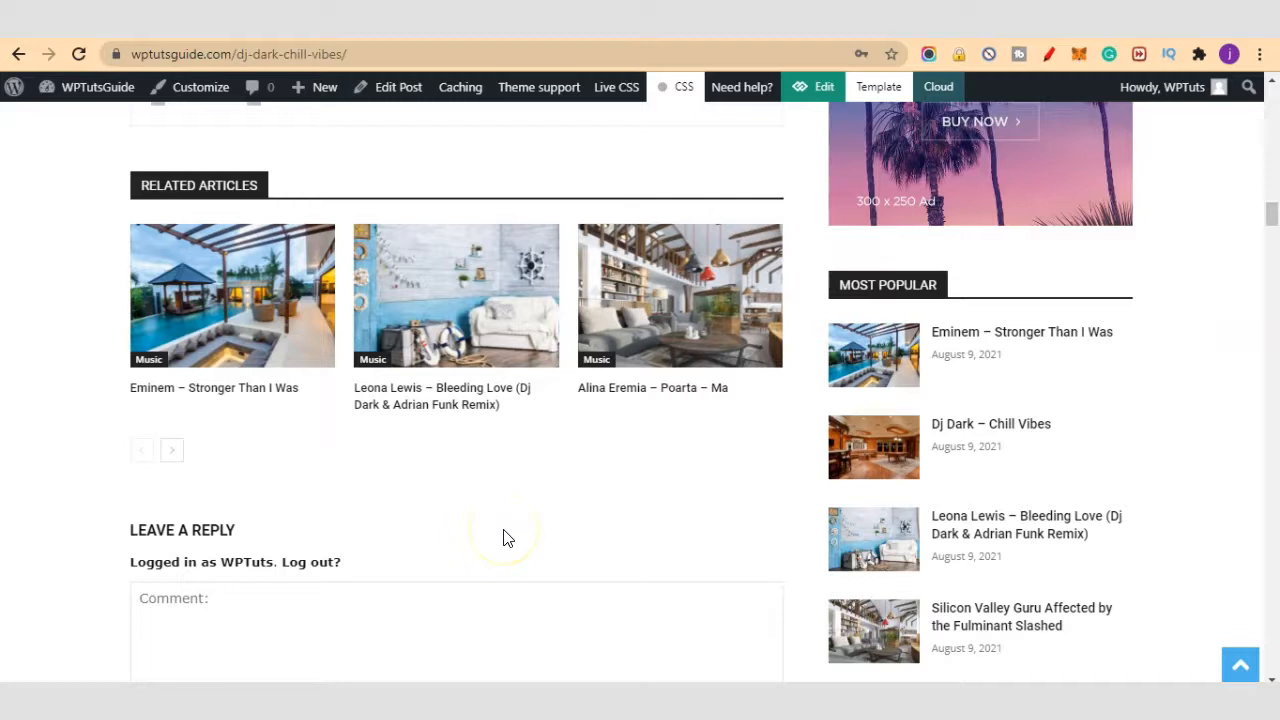
- Review the post back up from the related articles and previous and next article links to the site header and featured image
{"action": "scroll", "coordinate": [504, 538], "scroll_direction": "up", "scroll_amount": 2}
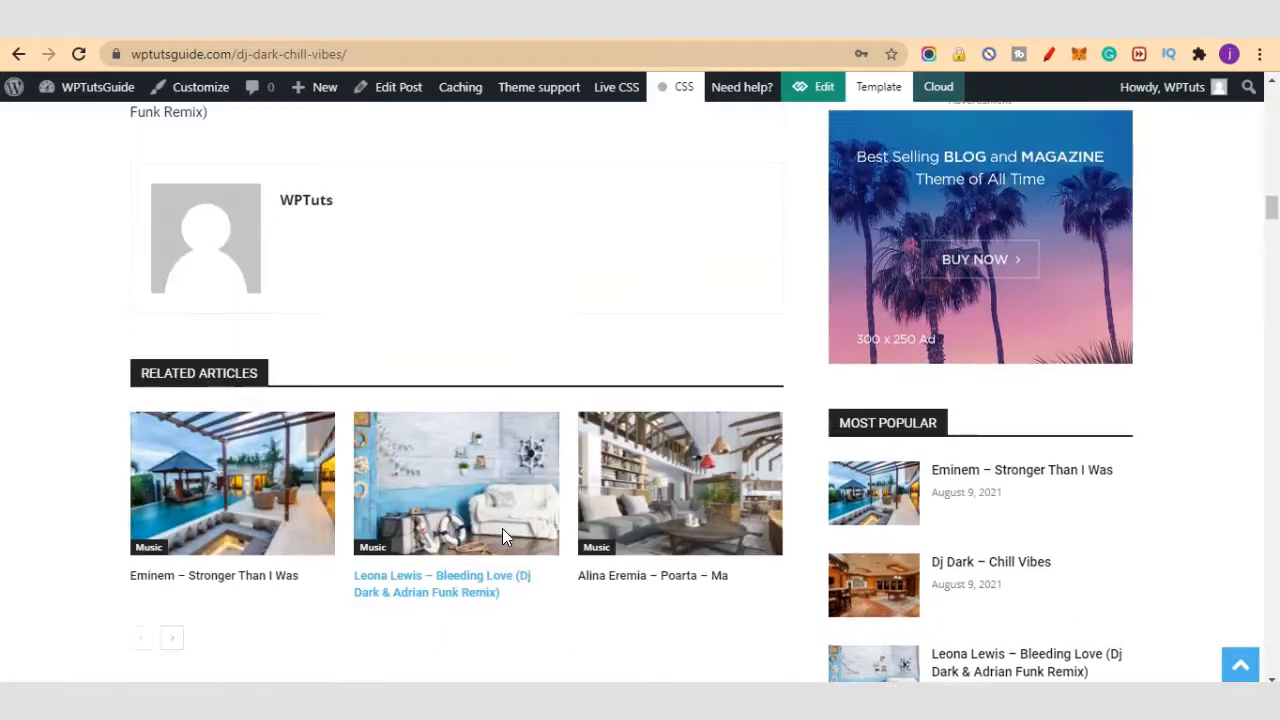
{"action": "scroll", "coordinate": [510, 530], "scroll_direction": "up", "scroll_amount": 3}
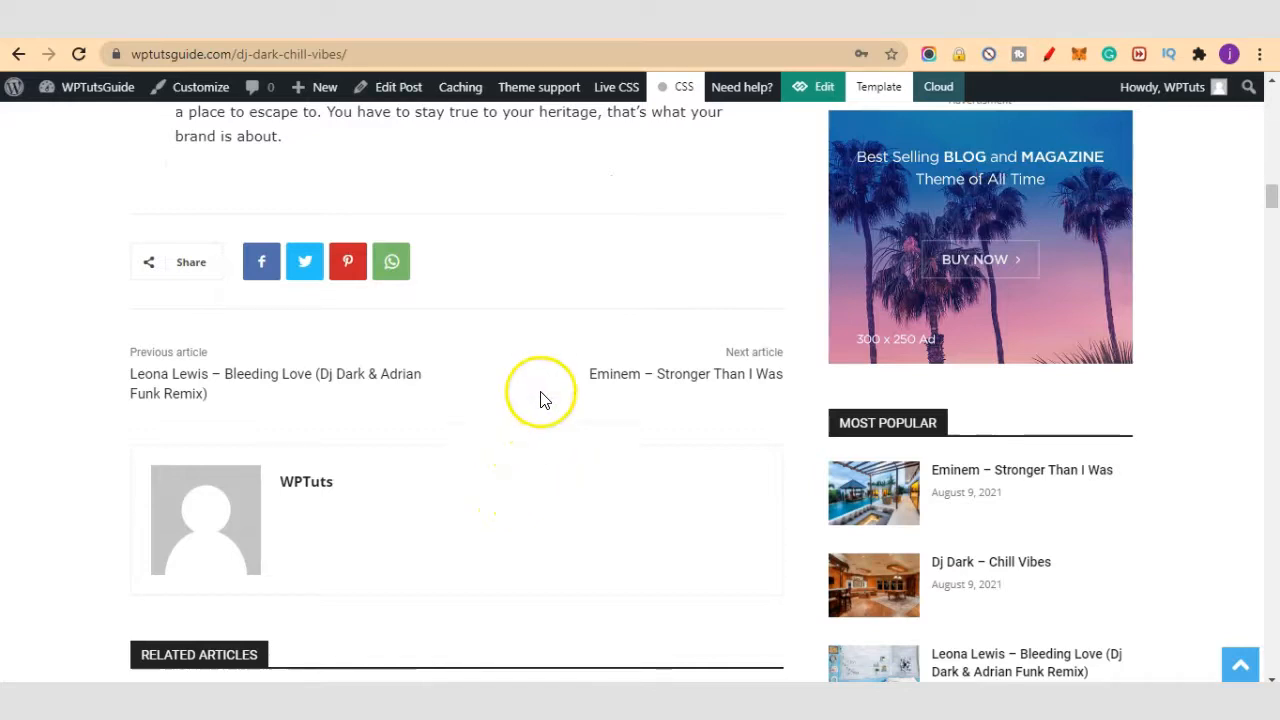
{"action": "scroll", "coordinate": [578, 374], "scroll_direction": "up", "scroll_amount": 10}
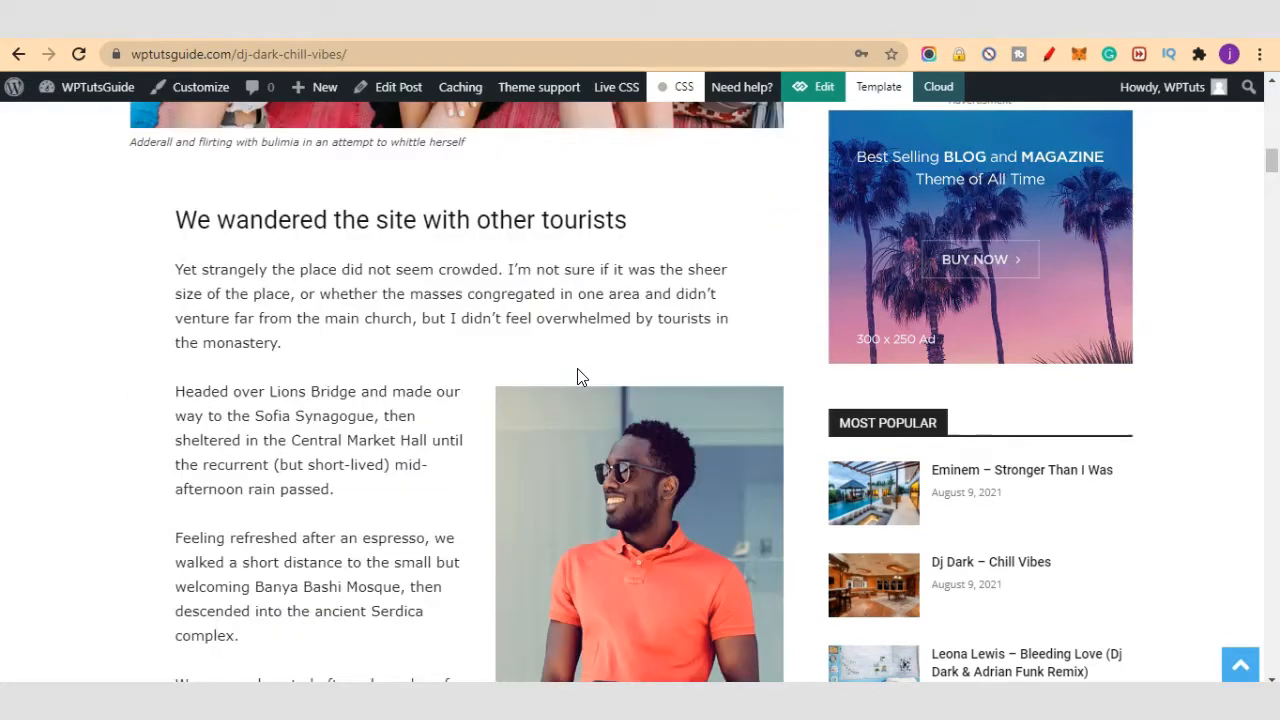
{"action": "scroll", "coordinate": [563, 363], "scroll_direction": "up", "scroll_amount": 6}
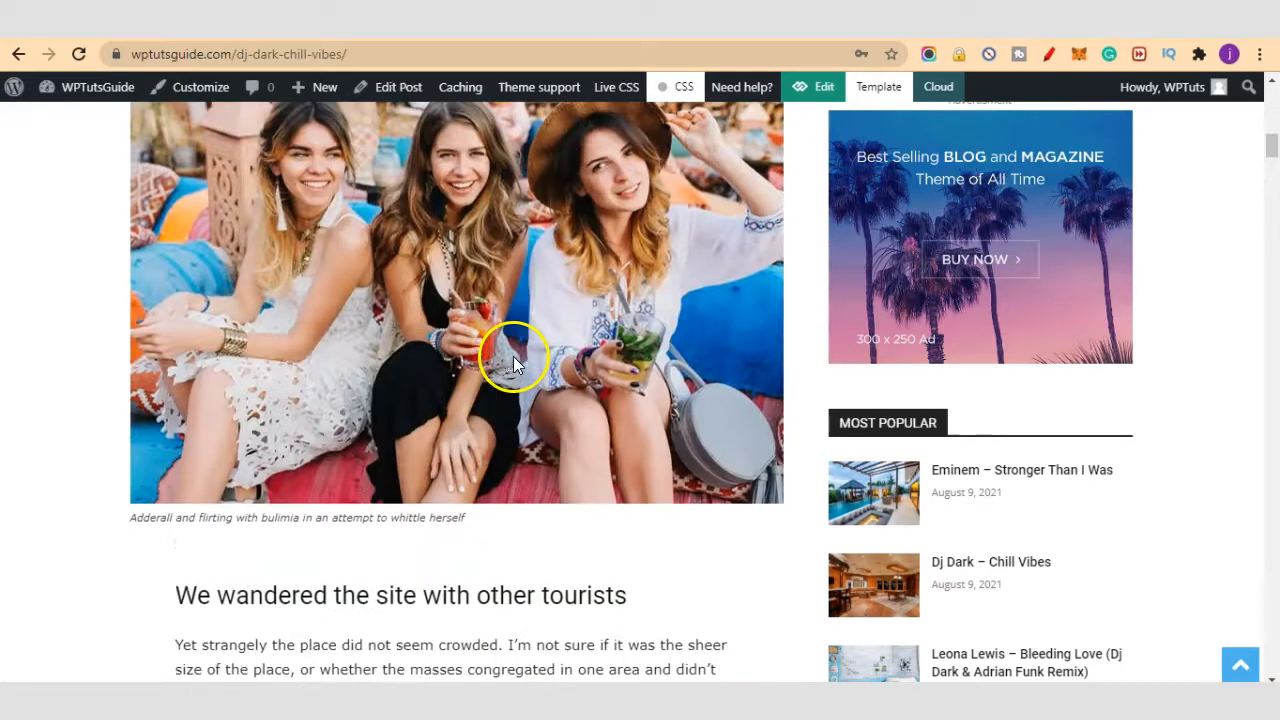
{"action": "scroll", "coordinate": [513, 365], "scroll_direction": "up", "scroll_amount": 10}
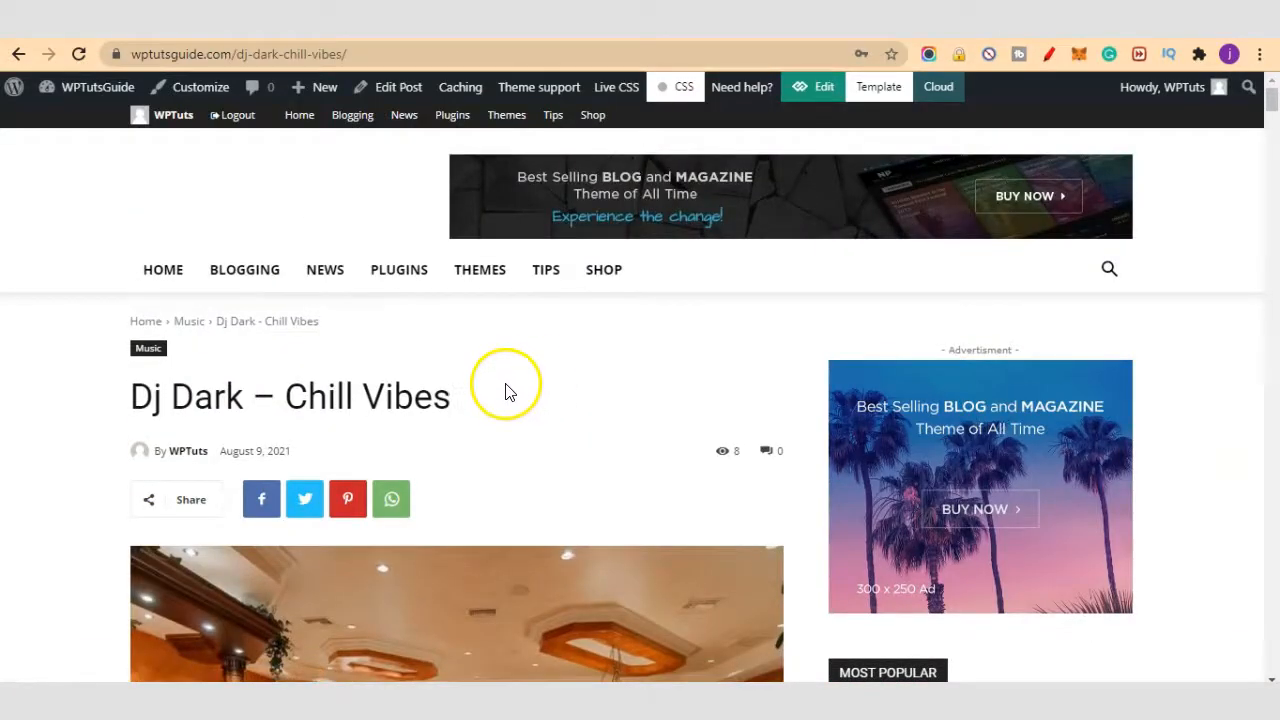
{"action": "scroll", "coordinate": [572, 352], "scroll_direction": "down", "scroll_amount": 3}
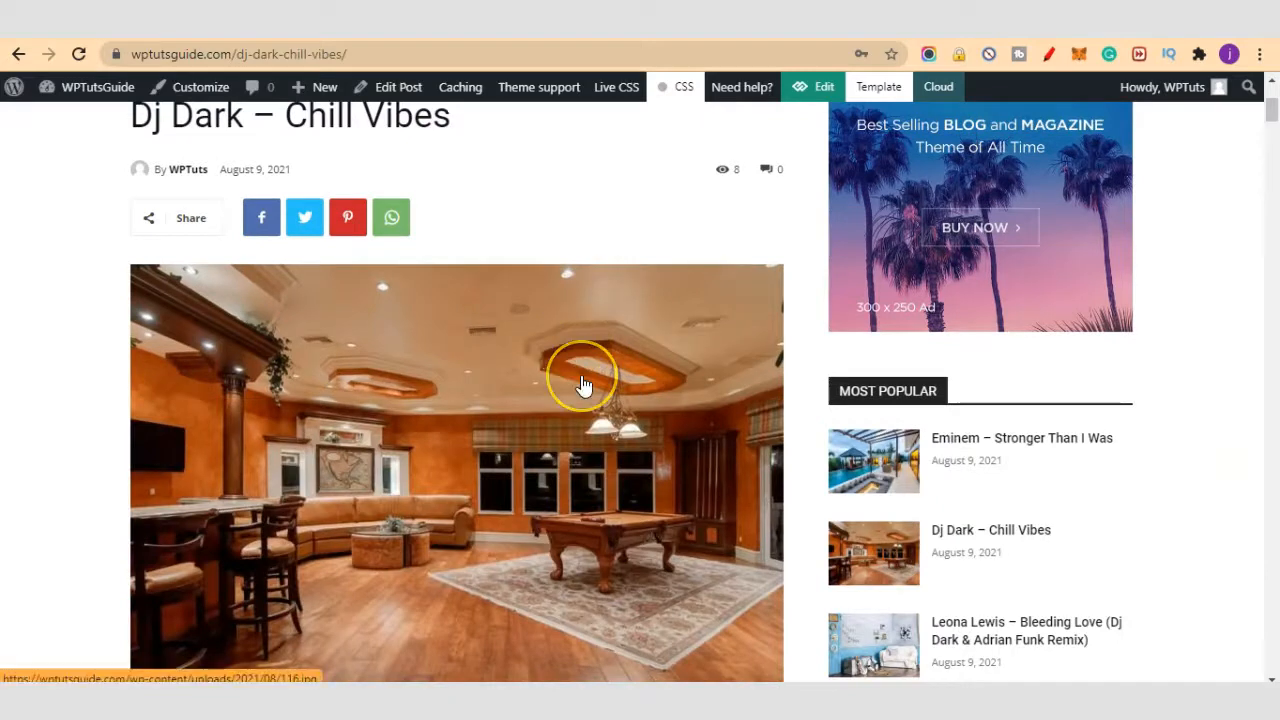
{"action": "scroll", "coordinate": [580, 370], "scroll_direction": "down", "scroll_amount": 2}
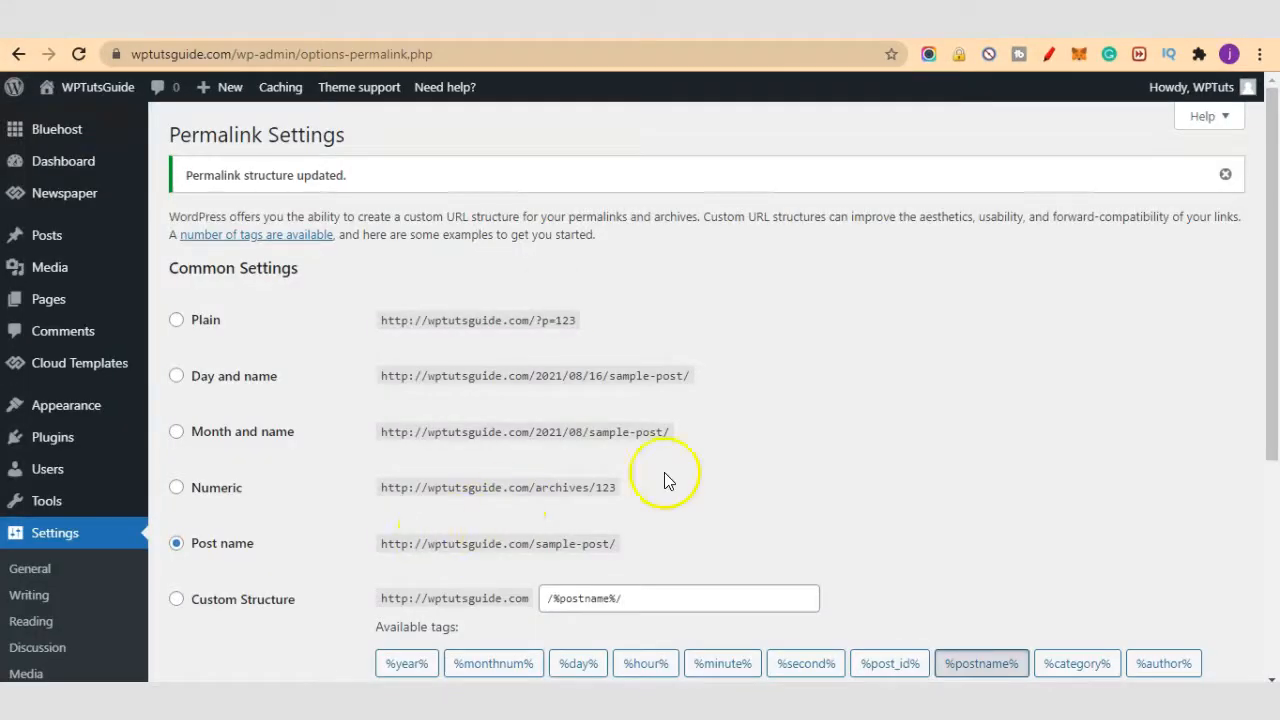
{"action": "scroll", "coordinate": [585, 465], "scroll_direction": "down", "scroll_amount": 2}
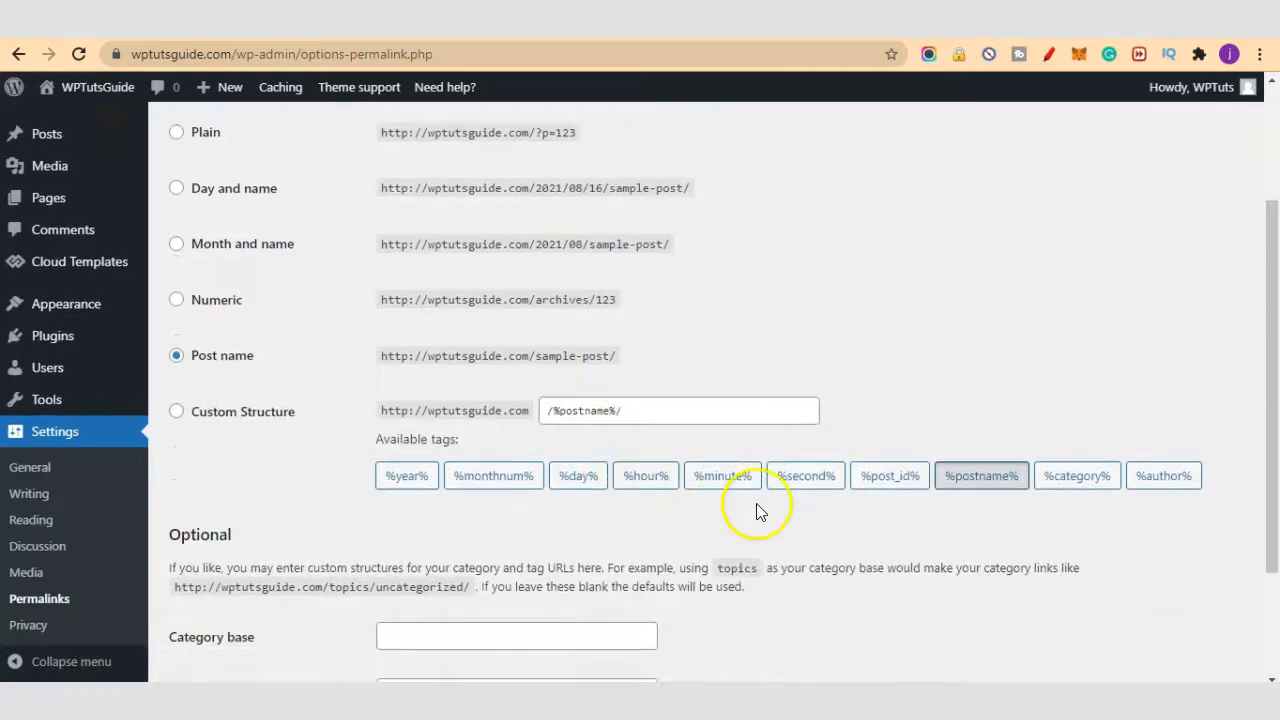
{"action": "scroll", "coordinate": [756, 503], "scroll_direction": "up", "scroll_amount": 2}
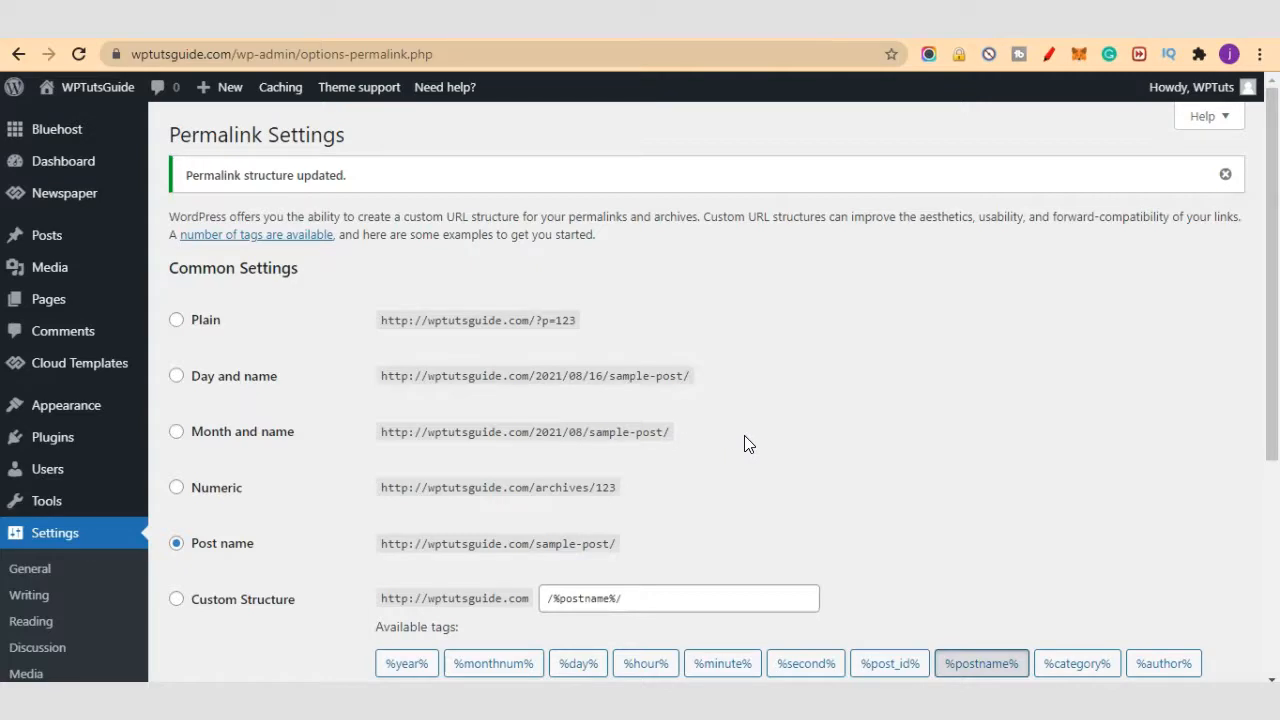
{"action": "left_click", "coordinate": [726, 437]}
{"action": "left_click", "coordinate": [724, 447]}
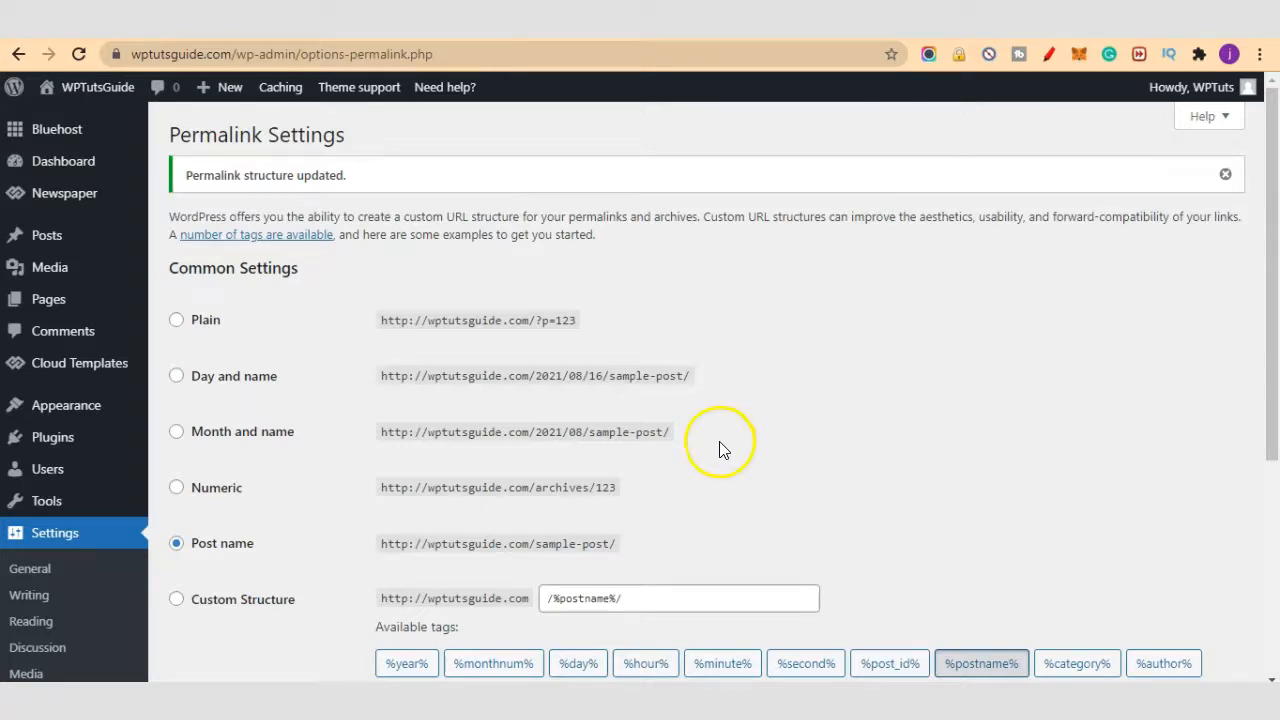